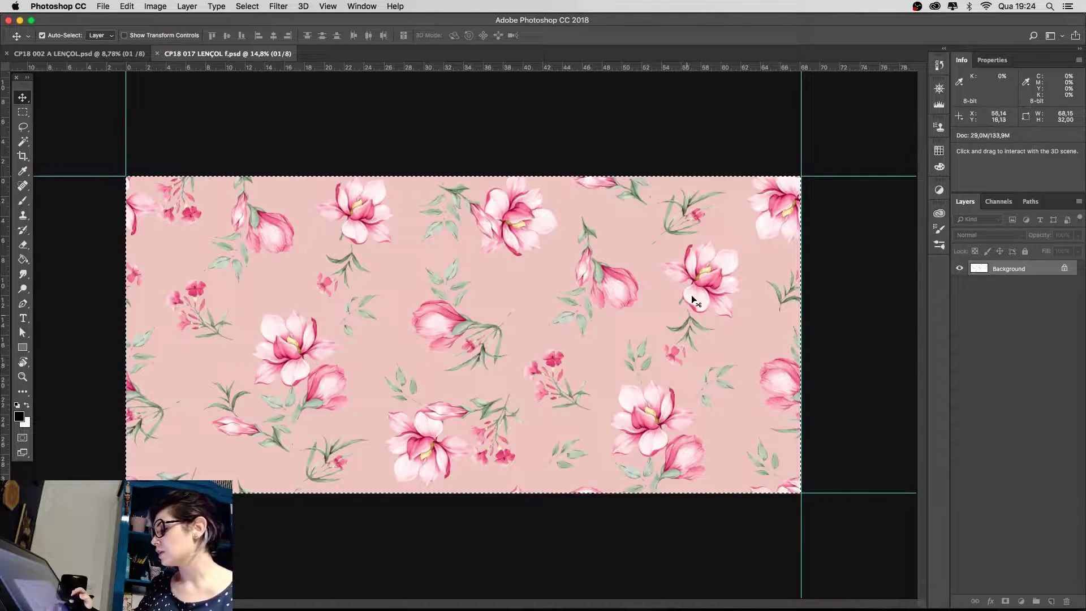
# Step: Clear the selection in the magnolia file, switch to CP18 002 A LENÇOL.psd and measure its full canvas with a select-all, clearing the selection at the end
pyautogui.press('super+d')
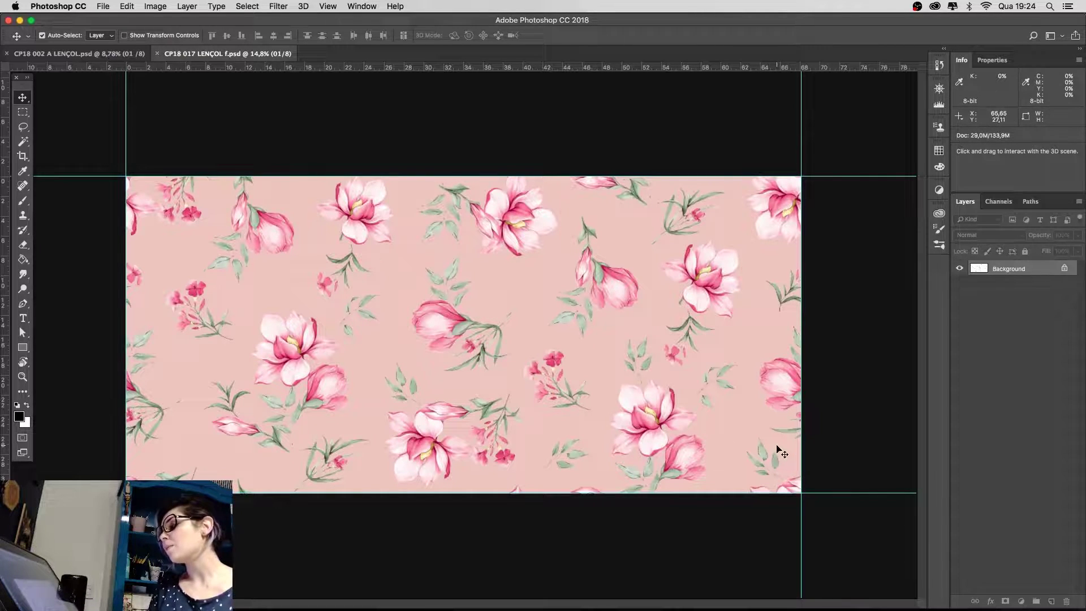
pyautogui.hotkey('ctrl', 'Tab')
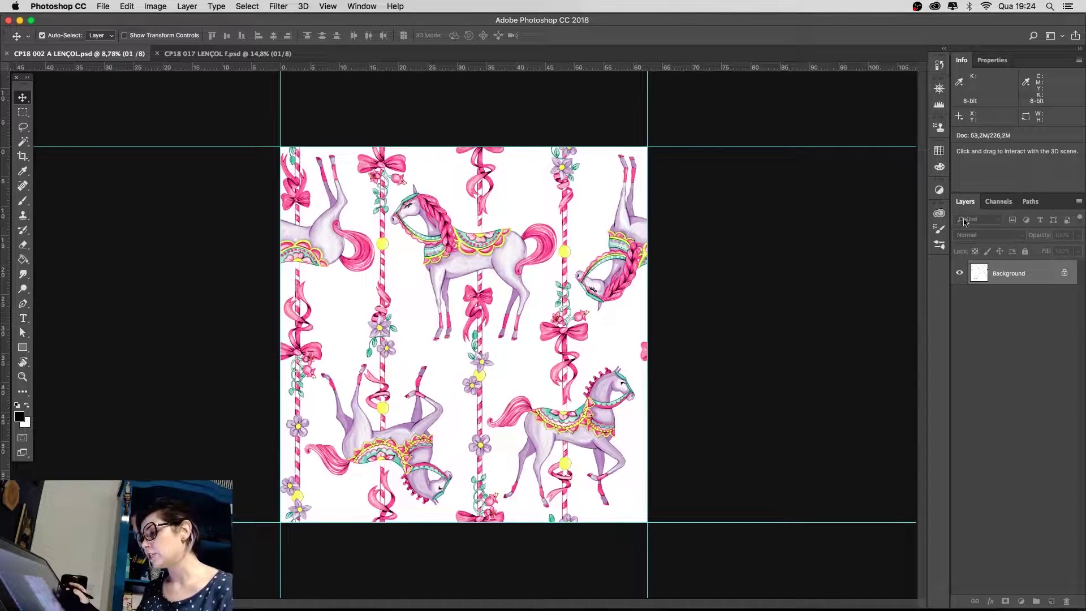
pyautogui.press('super+a')
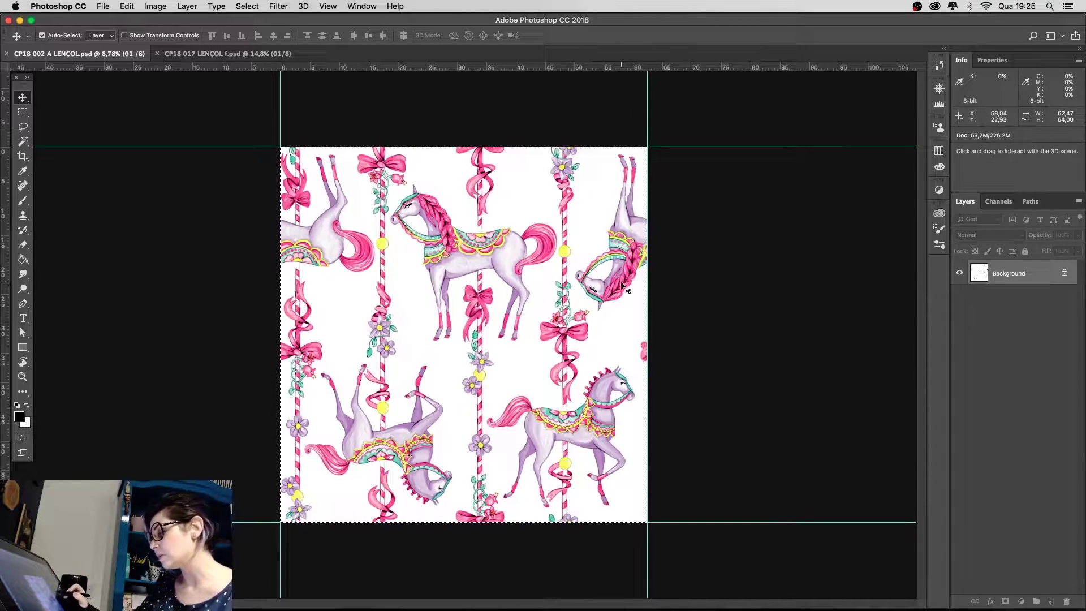
pyautogui.press('super+d')
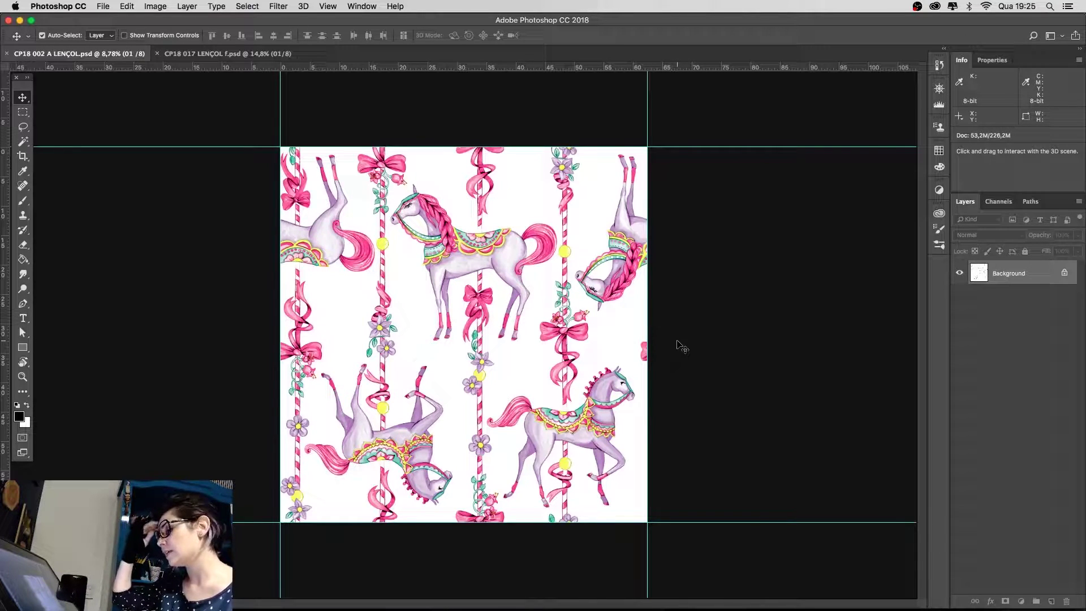
# Step: Examine the colour separations of the carousel print by hiding and reshowing channels 01 to 05 one at a time
pyautogui.click(999, 202)
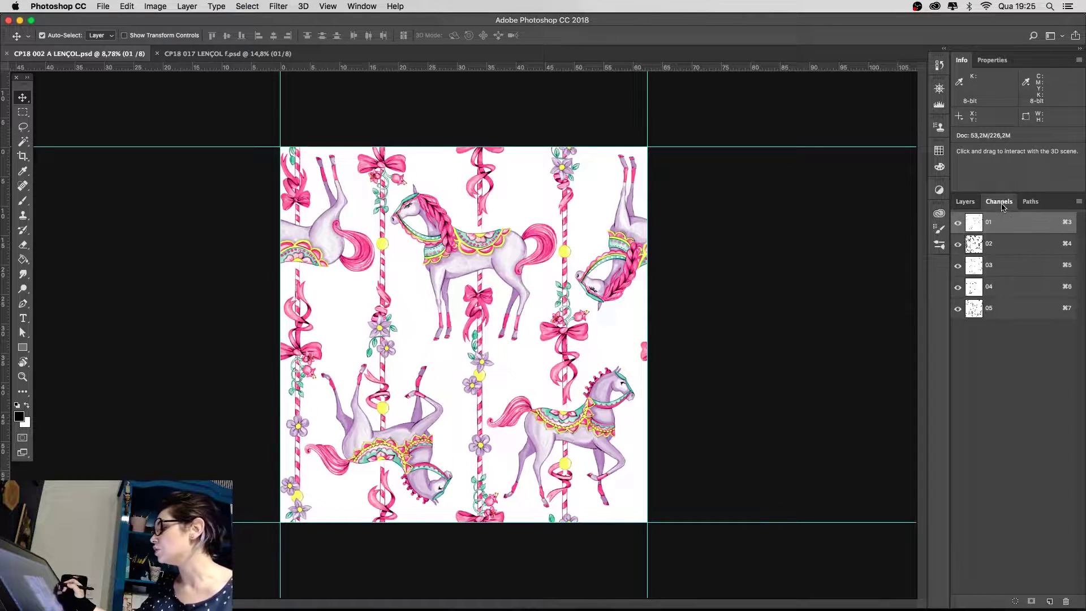
pyautogui.click(957, 222)
pyautogui.click(957, 222)
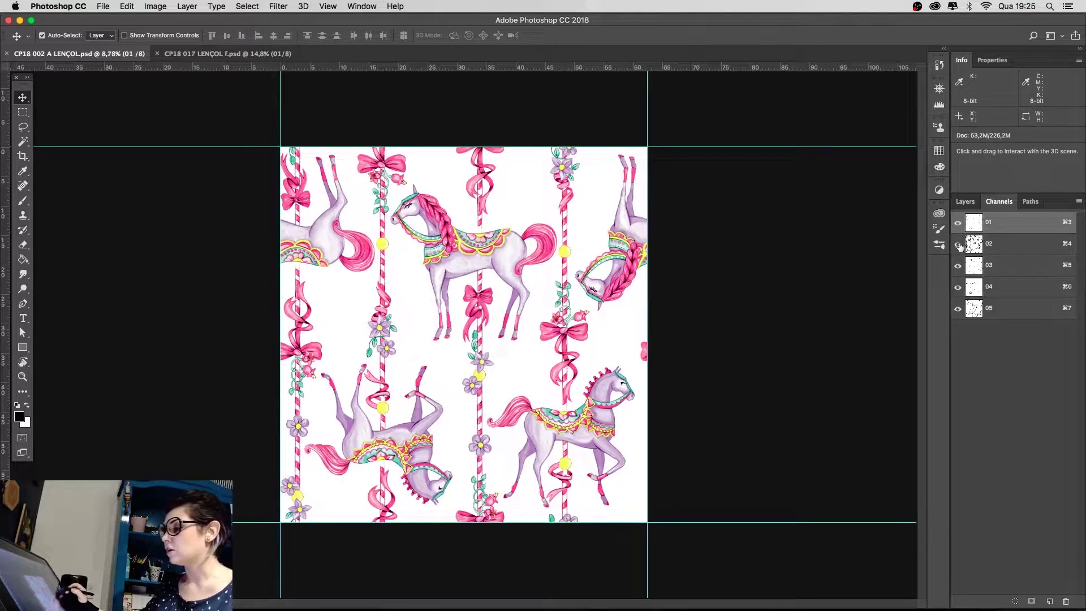
pyautogui.click(958, 244)
pyautogui.click(957, 244)
pyautogui.click(957, 266)
pyautogui.click(957, 266)
pyautogui.click(957, 288)
pyautogui.click(957, 287)
pyautogui.click(957, 308)
pyautogui.click(957, 309)
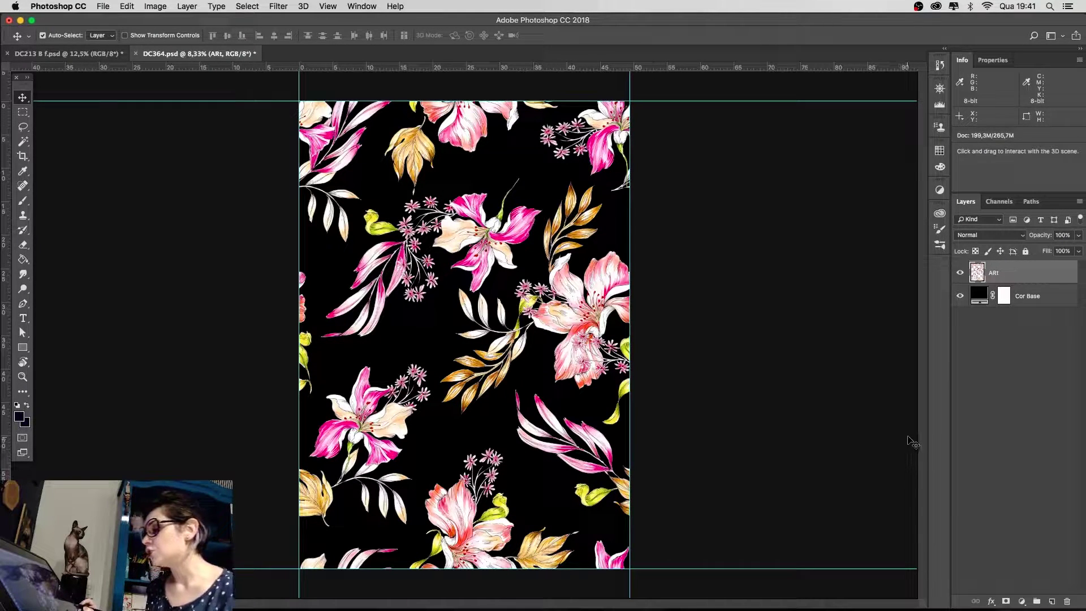
# Step: Measure the full canvas of DC364.psd with a select-all, deselect, and examine the ARt layer by hiding and showing it
pyautogui.press('super+a')
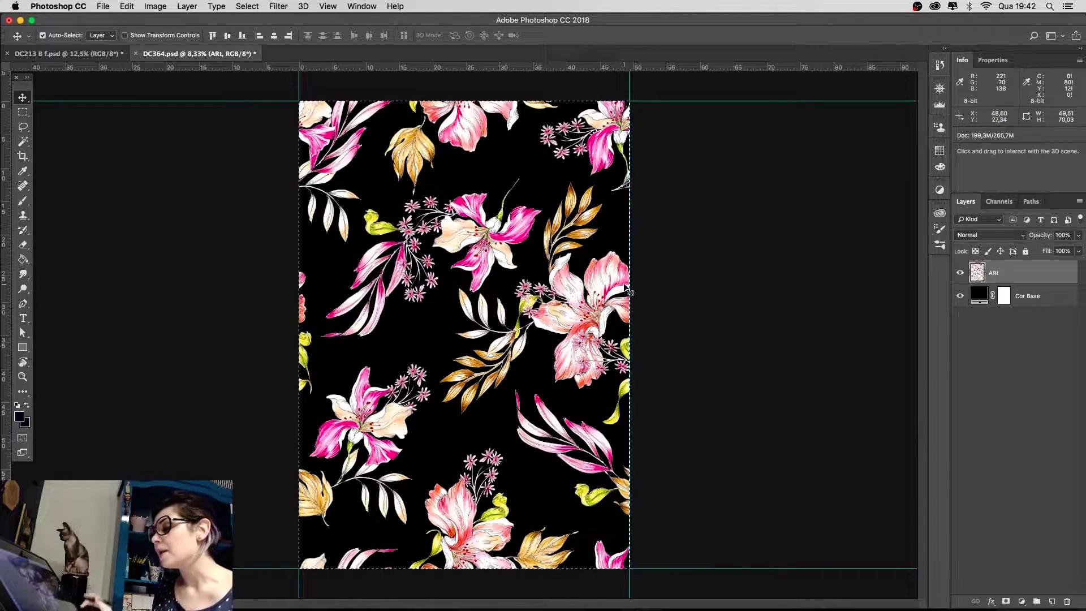
pyautogui.press('super+d')
pyautogui.click(960, 274)
pyautogui.click(960, 274)
pyautogui.click(960, 273)
pyautogui.click(960, 273)
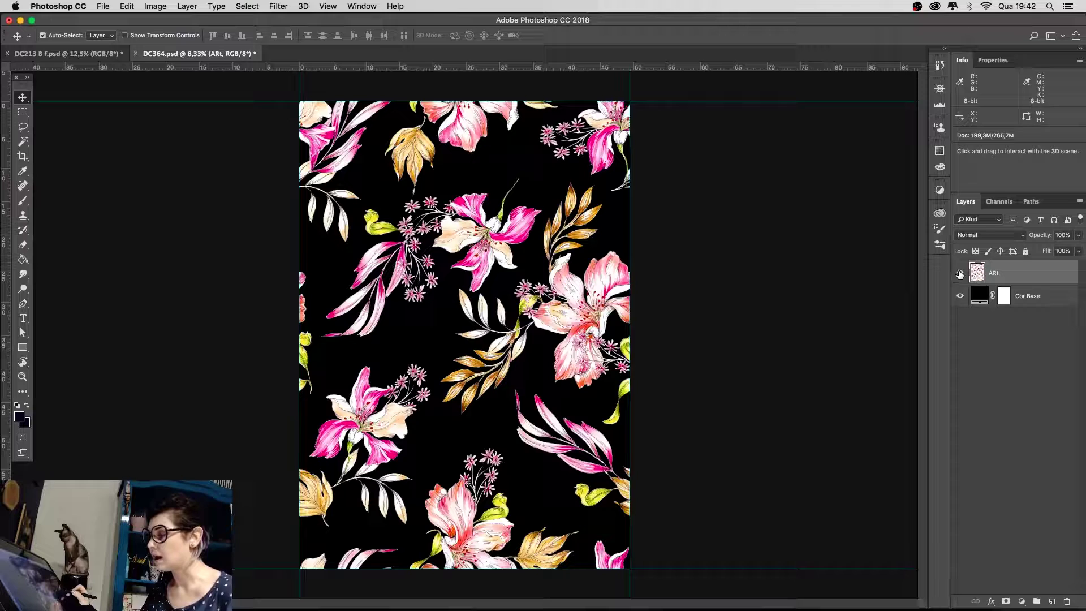
pyautogui.click(960, 274)
pyautogui.click(960, 274)
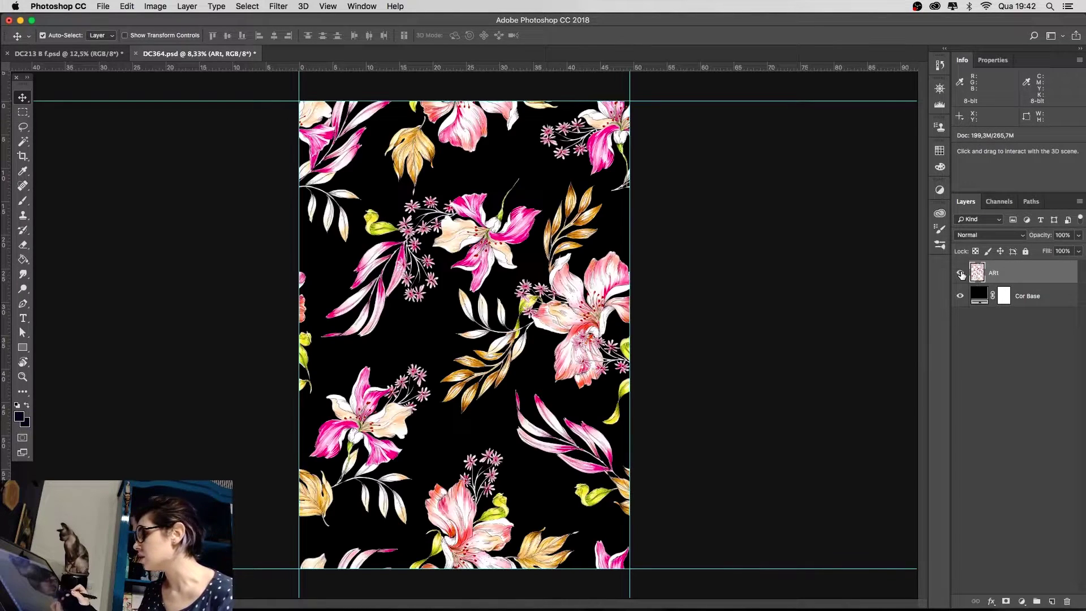
pyautogui.click(960, 274)
pyautogui.click(960, 274)
# Step: Compare the floral print with and without the Cor Base background colour layer
pyautogui.click(960, 297)
pyautogui.click(960, 296)
pyautogui.click(960, 296)
pyautogui.click(960, 296)
# Step: Hide and reshow the ARt layer repeatedly to inspect the flattened floral artwork against its base colour
pyautogui.click(960, 274)
pyautogui.click(960, 274)
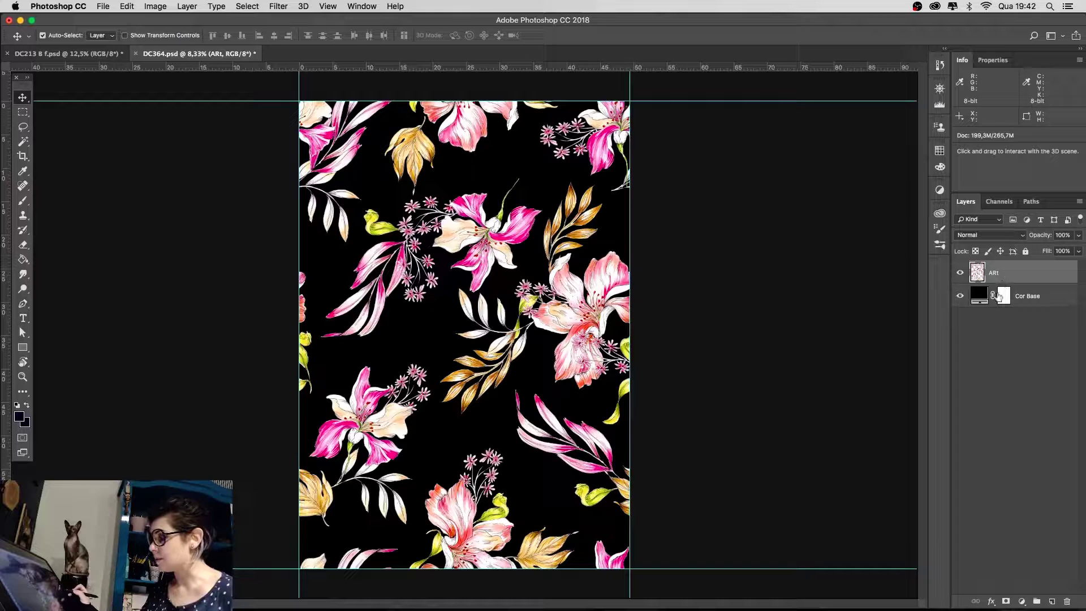
pyautogui.click(960, 273)
pyautogui.click(960, 274)
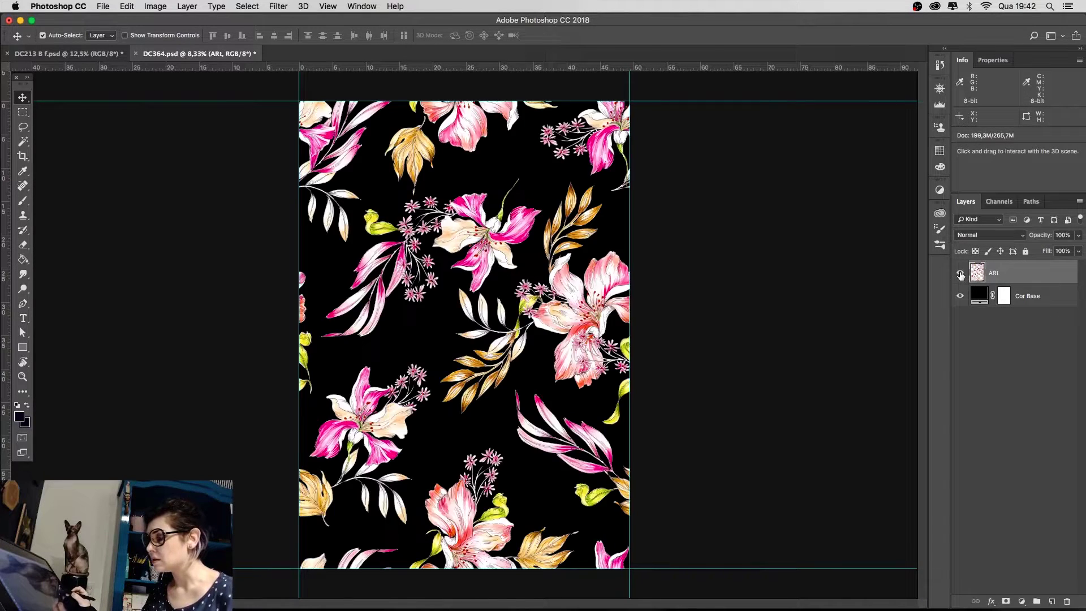
pyautogui.click(960, 273)
pyautogui.click(960, 273)
pyautogui.click(961, 274)
pyautogui.click(960, 274)
pyautogui.click(961, 274)
pyautogui.click(961, 274)
pyautogui.click(960, 283)
pyautogui.click(959, 282)
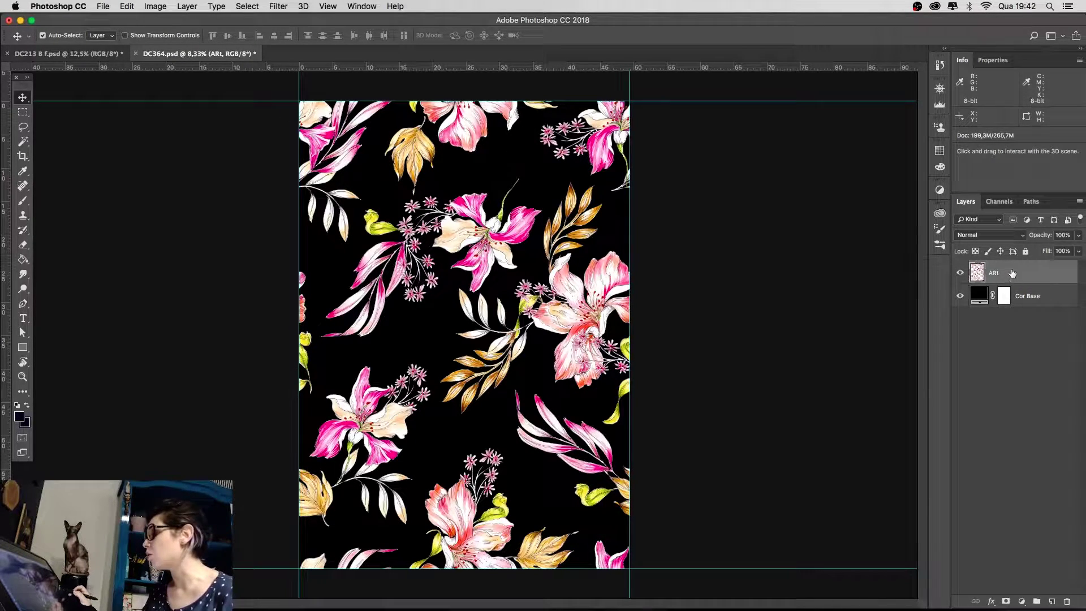
# Step: View the flowers on transparency by hiding the Cor Base layer, restore it, and check the ARt layer the same way
pyautogui.click(960, 296)
pyautogui.click(960, 295)
pyautogui.click(960, 296)
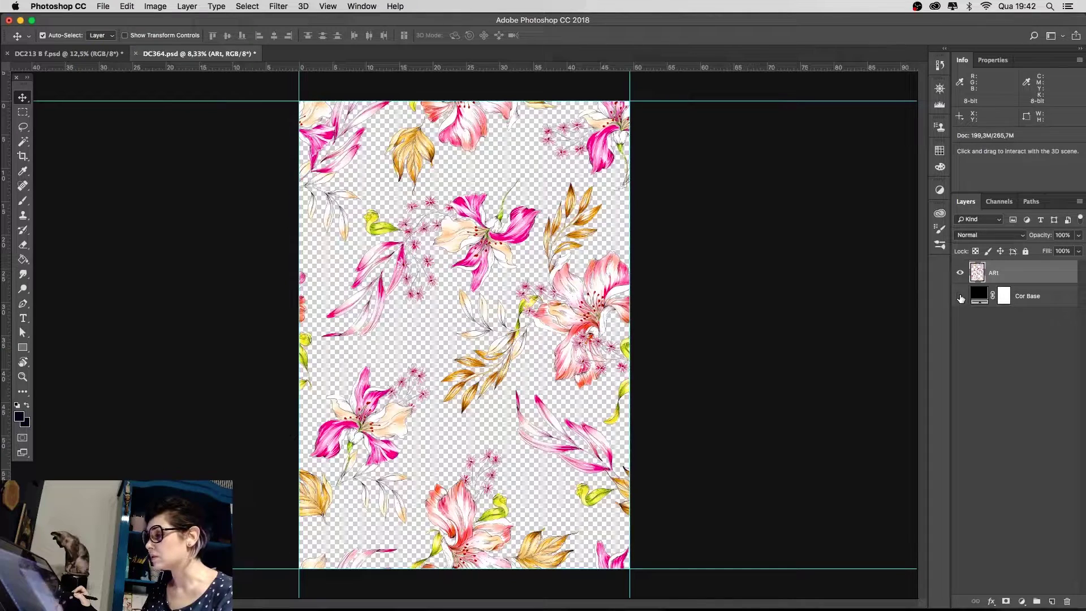
pyautogui.click(960, 296)
pyautogui.click(960, 274)
pyautogui.click(960, 274)
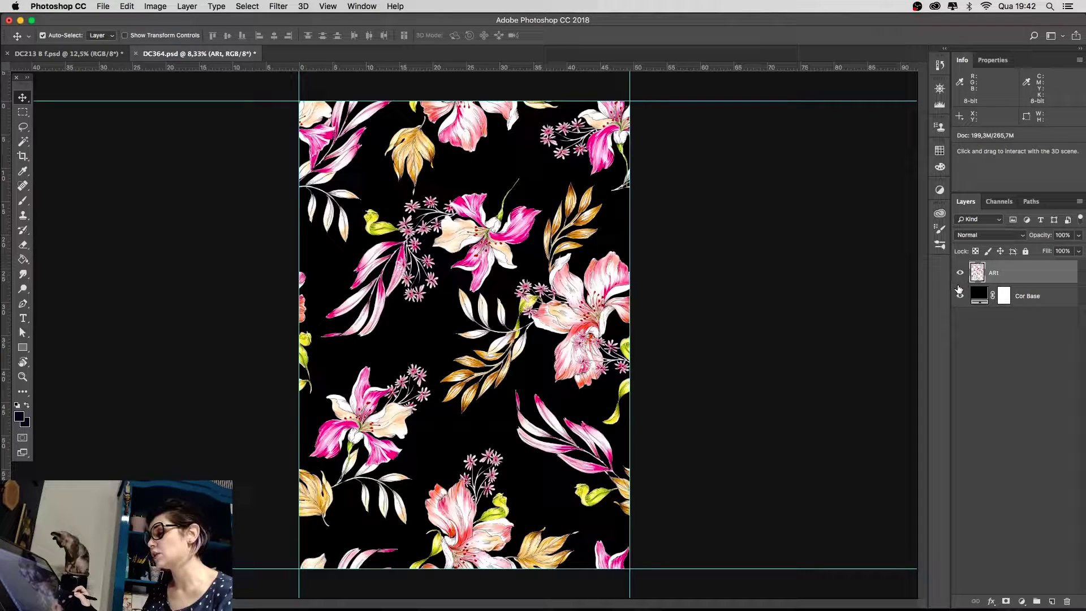
# Step: Switch to DC213 B f.psd, measure its full canvas with a select-all, and compare the houses print with DC364.psd
pyautogui.click(68, 53)
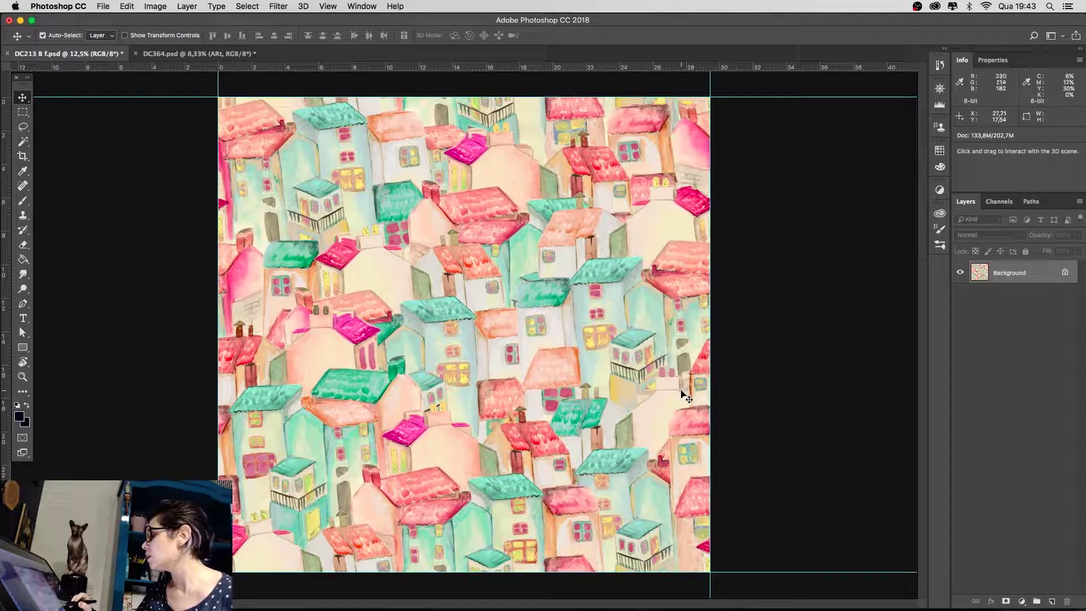
pyautogui.press('super+a')
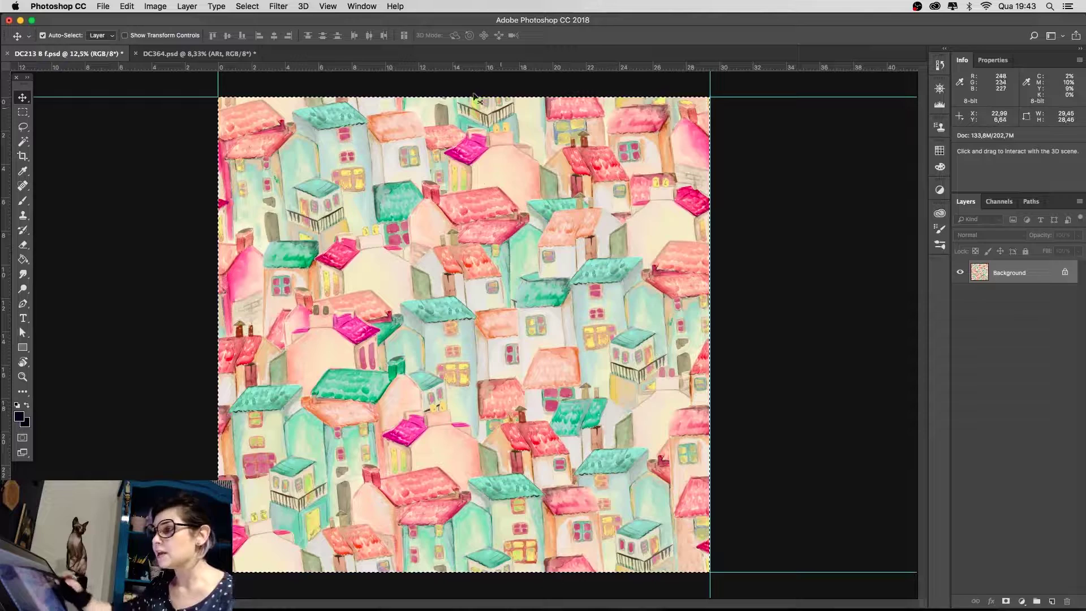
pyautogui.click(187, 54)
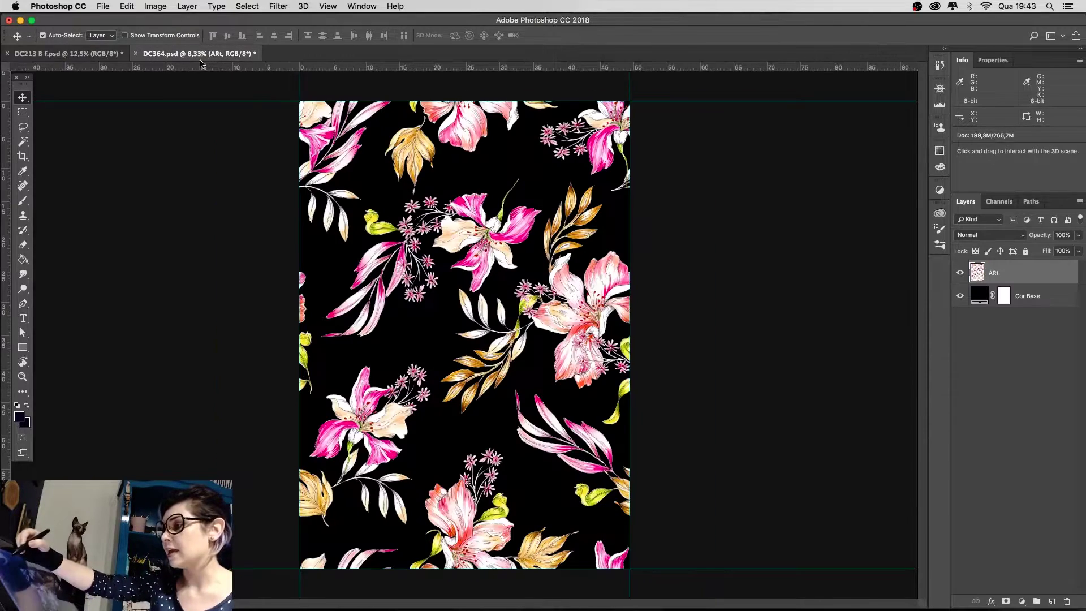
pyautogui.click(74, 54)
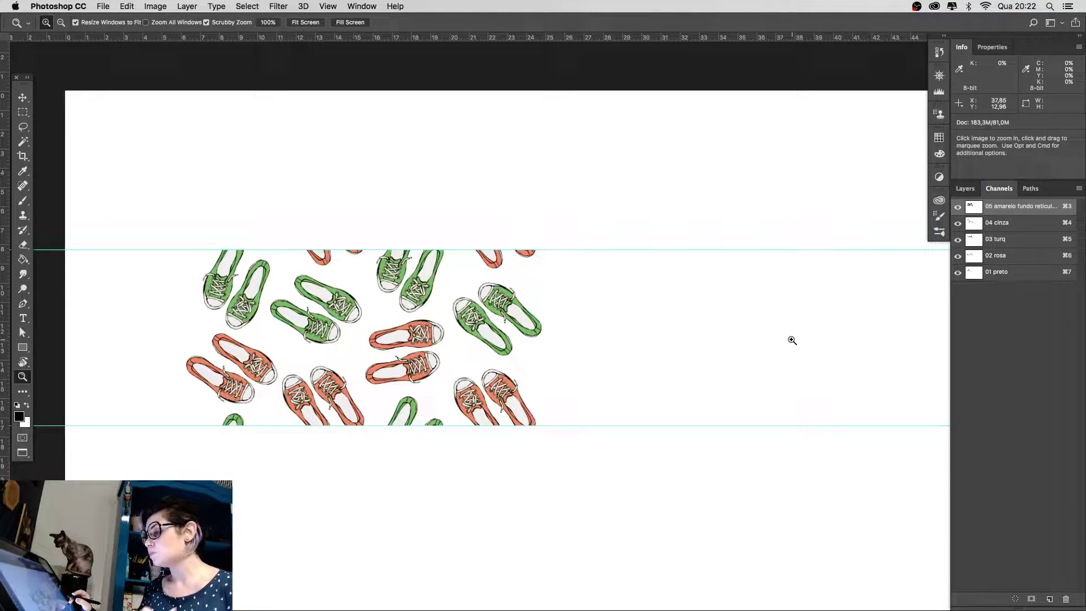
# Step: Extend the channel selection to all five spot channels, from 05 amarelo fundo reticula to 01 preto
pyautogui.keyDown('shift'); pyautogui.click(1023, 223); pyautogui.keyUp('shift')
pyautogui.keyDown('shift'); pyautogui.click(1021, 239); pyautogui.keyUp('shift')
pyautogui.keyDown('shift'); pyautogui.click(1017, 256); pyautogui.keyUp('shift')
pyautogui.keyDown('shift'); pyautogui.click(1013, 272); pyautogui.keyUp('shift')
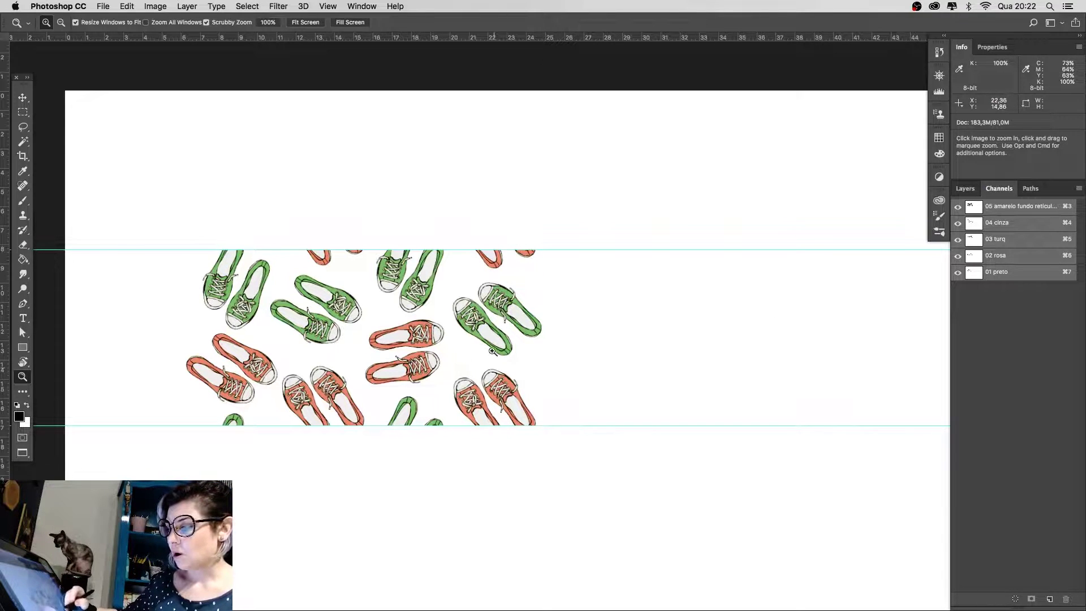
pyautogui.press('m')
pyautogui.moveTo(574, 249); pyautogui.dragTo(625, 425)
pyautogui.click(622, 471)
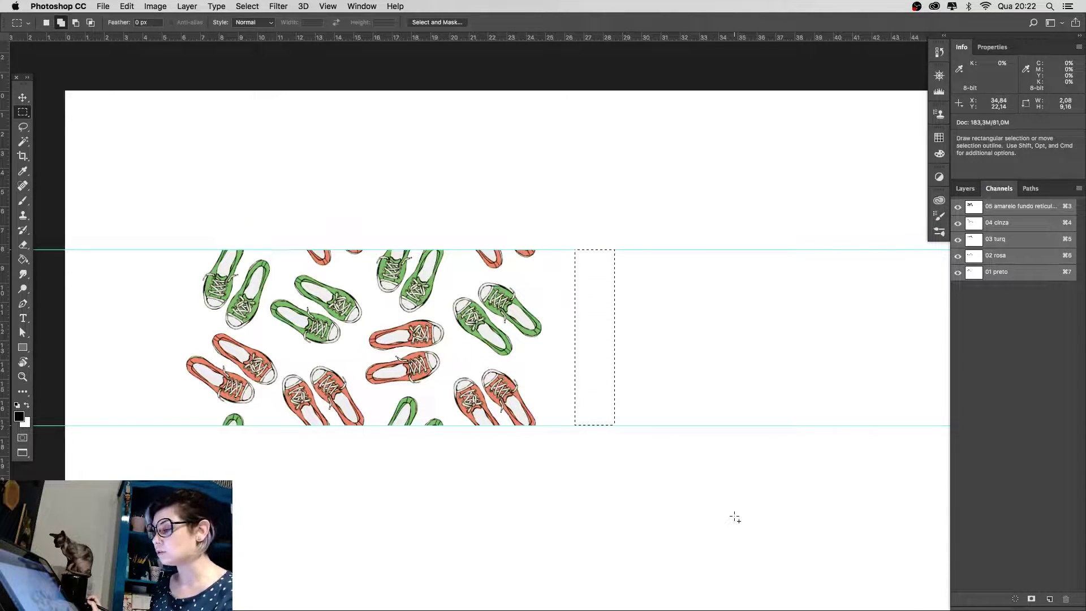
pyautogui.click(734, 515)
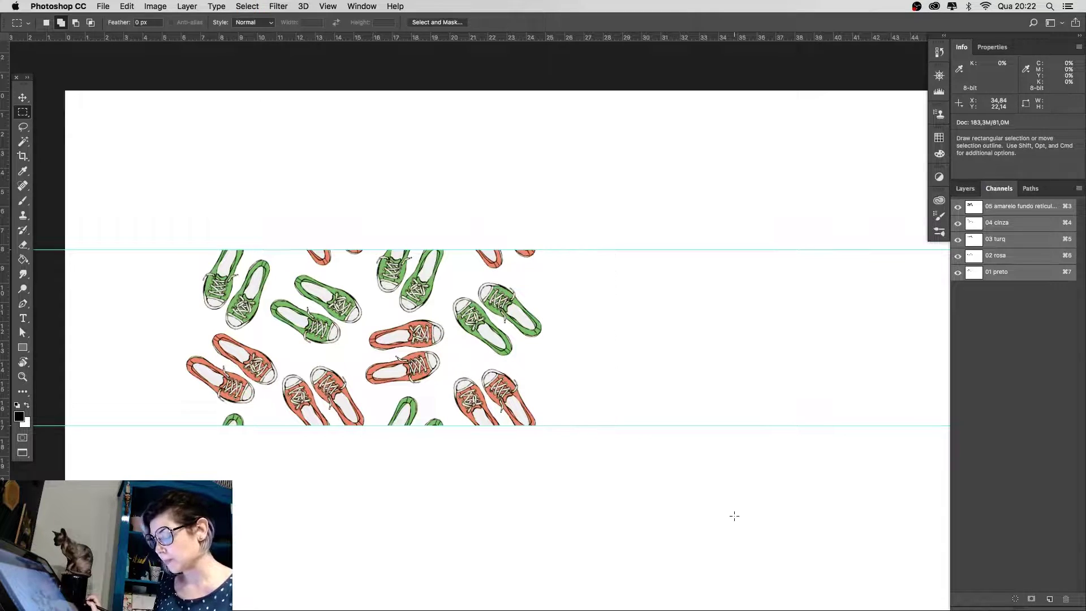
# Step: Select all the shoes without the white background and place a copy beside the original, shifted about 4 cm above the upper guide
pyautogui.moveTo(141, 218); pyautogui.dragTo(623, 480)
pyautogui.press('w')
pyautogui.click(591, 436)
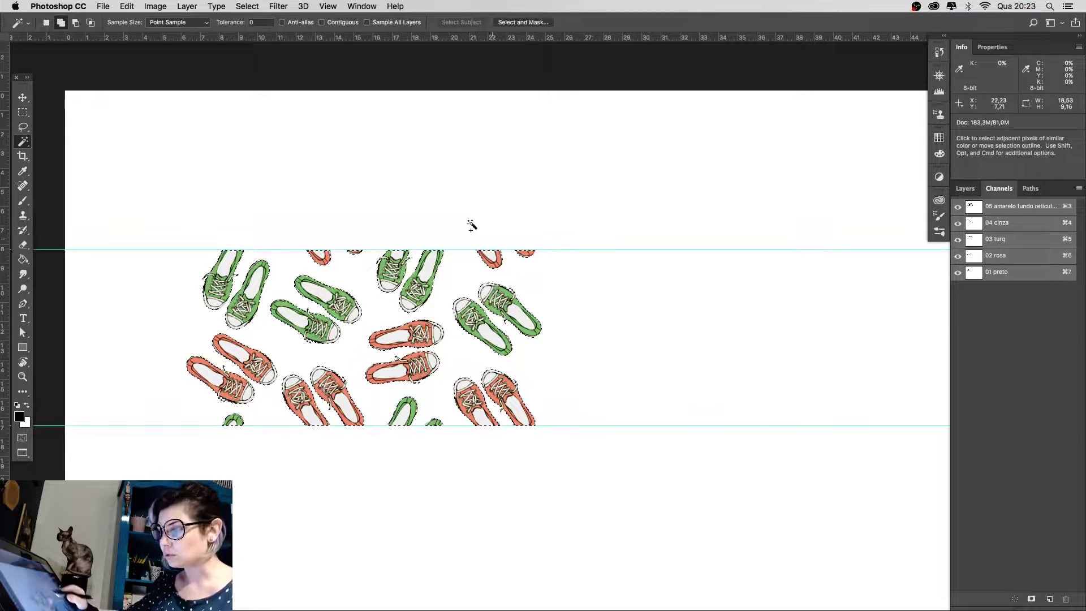
pyautogui.press('v')
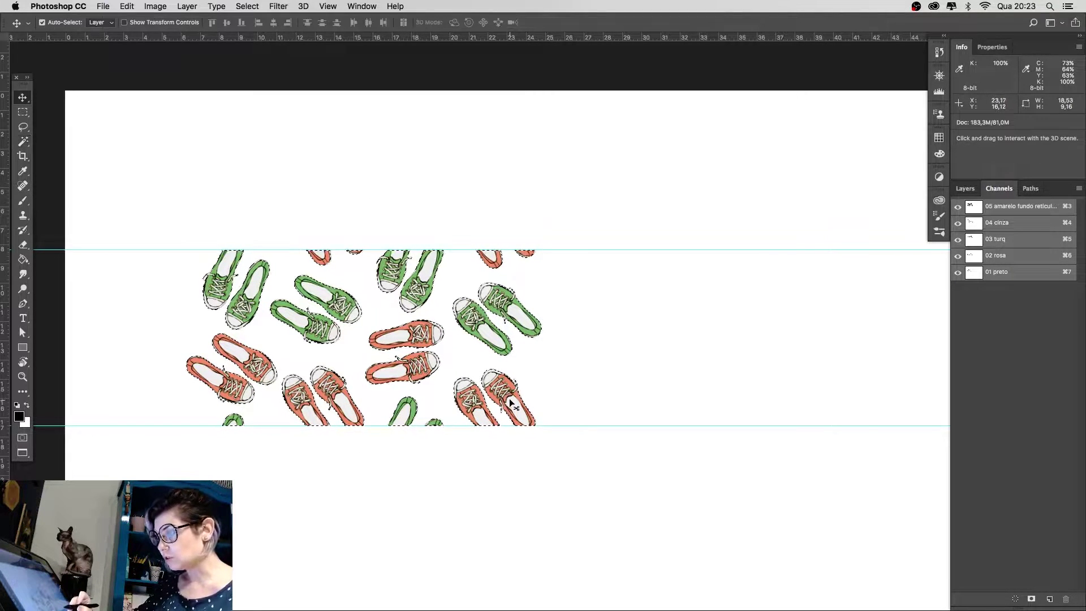
pyautogui.moveTo(509, 391); pyautogui.dragTo(868, 322)
pyautogui.moveTo(810, 420); pyautogui.dragTo(717, 447)
pyautogui.moveTo(764, 345)
pyautogui.mouseDown()
pyautogui.moveTo(766, 334)
pyautogui.moveTo(764, 351)
pyautogui.mouseUp()
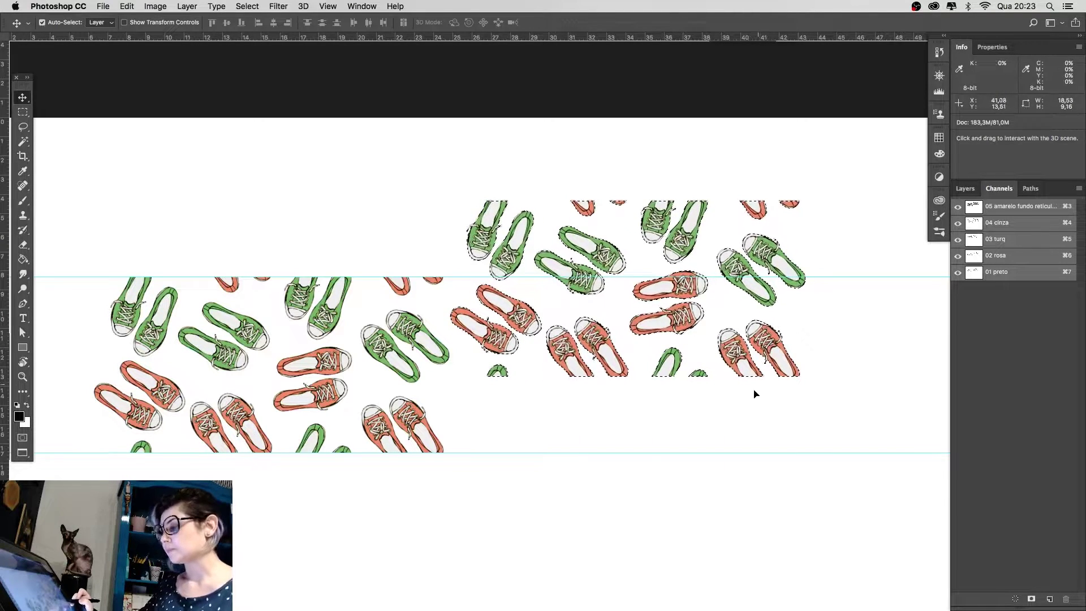
pyautogui.hscroll(-3, 754, 394)
pyautogui.press('z')
pyautogui.keyDown('alt'); pyautogui.click(720, 451); pyautogui.keyUp('alt')
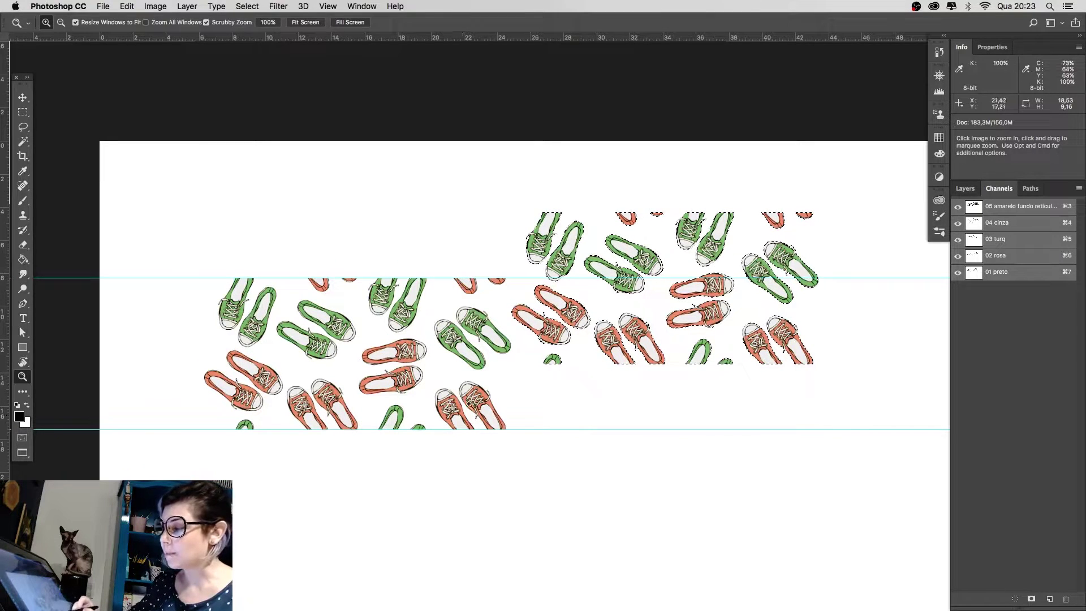
pyautogui.click(555, 344)
pyautogui.keyDown('alt'); pyautogui.click(664, 438); pyautogui.keyUp('alt')
pyautogui.moveTo(651, 460); pyautogui.dragTo(680, 434)
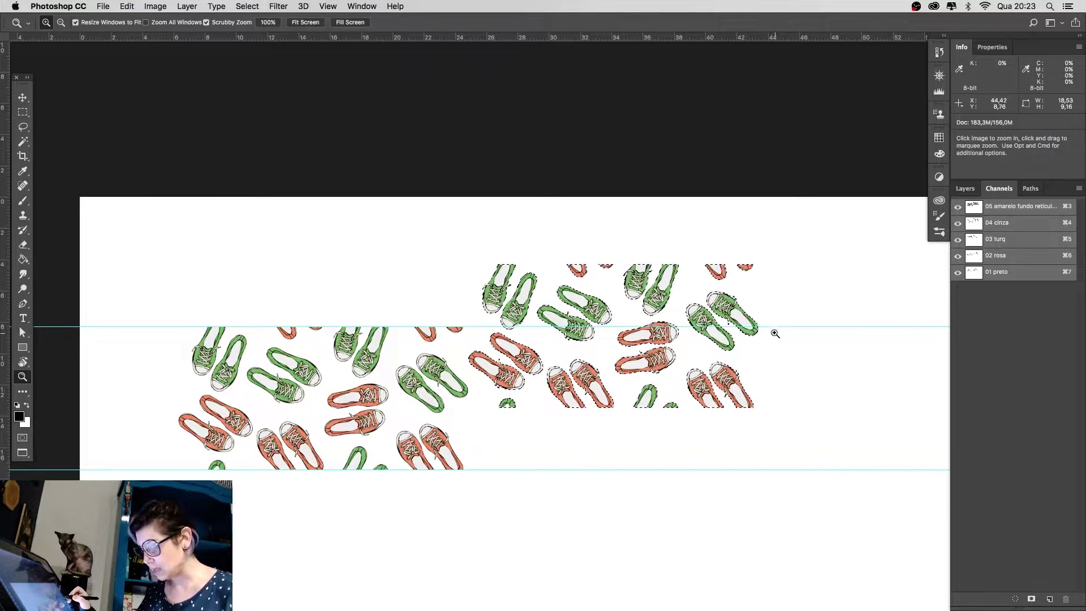
pyautogui.press('m')
pyautogui.moveTo(781, 327); pyautogui.dragTo(795, 469)
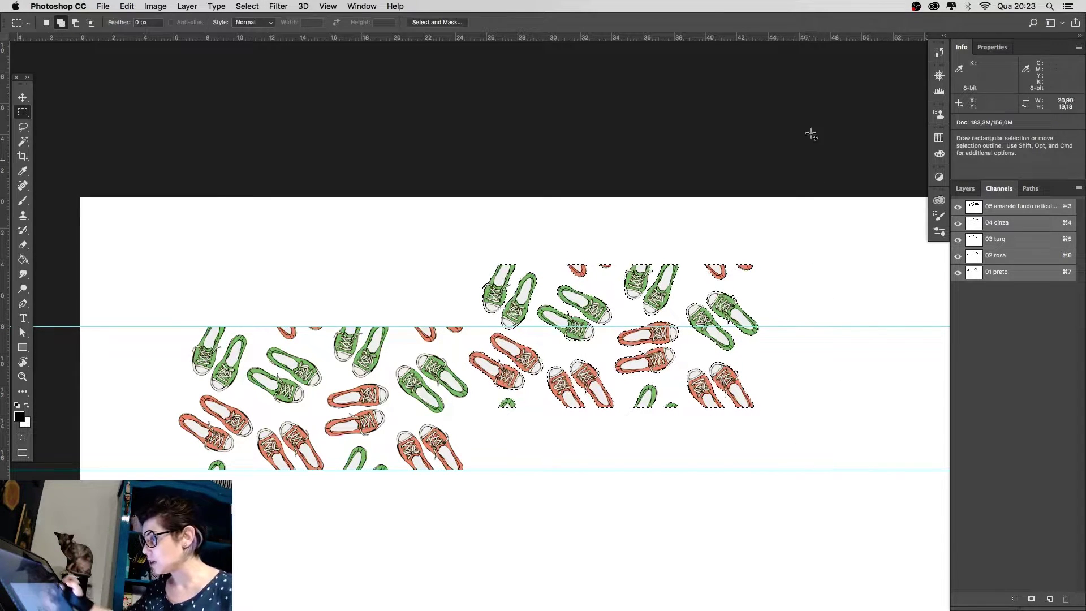
pyautogui.moveTo(794, 37); pyautogui.dragTo(733, 5)
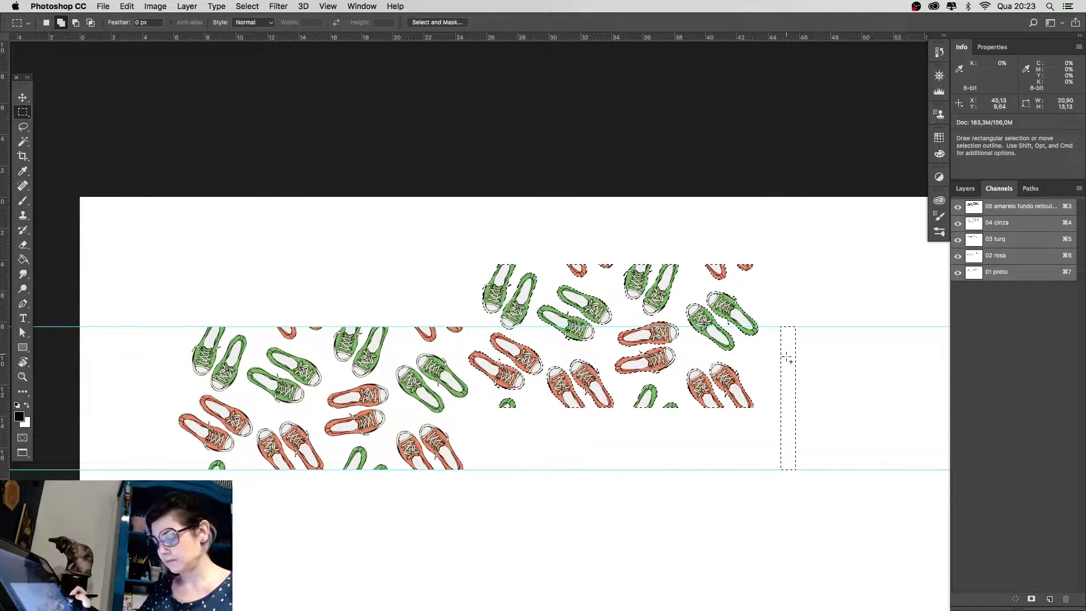
pyautogui.press('super+d')
# Step: Select the parts of the copied shoes above the upper guide, move them down to fill the band above the lower guide, and deselect
pyautogui.press('z')
pyautogui.moveTo(788, 417)
pyautogui.mouseDown()
pyautogui.moveTo(777, 424)
pyautogui.moveTo(792, 423)
pyautogui.mouseUp()
pyautogui.press('m')
pyautogui.moveTo(444, 239); pyautogui.dragTo(834, 327)
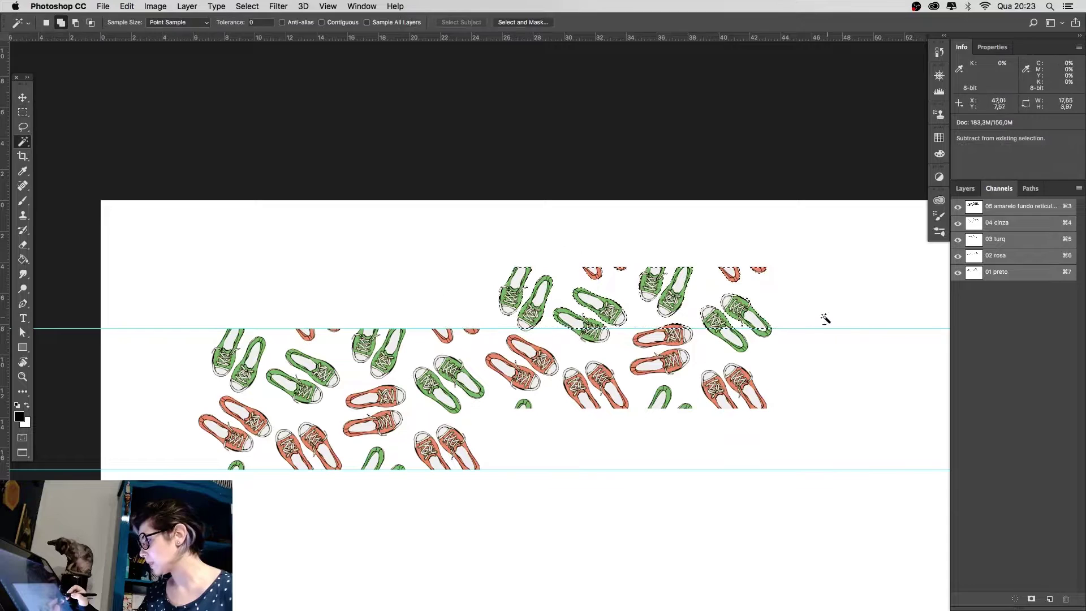
pyautogui.press('v')
pyautogui.moveTo(755, 324); pyautogui.dragTo(770, 449)
pyautogui.press('super+d')
# Step: Lasso the orange shoe pair cut by the lower guide with its continuation at the upper guide, shift both right about 0.51 cm, and deselect
pyautogui.press('z')
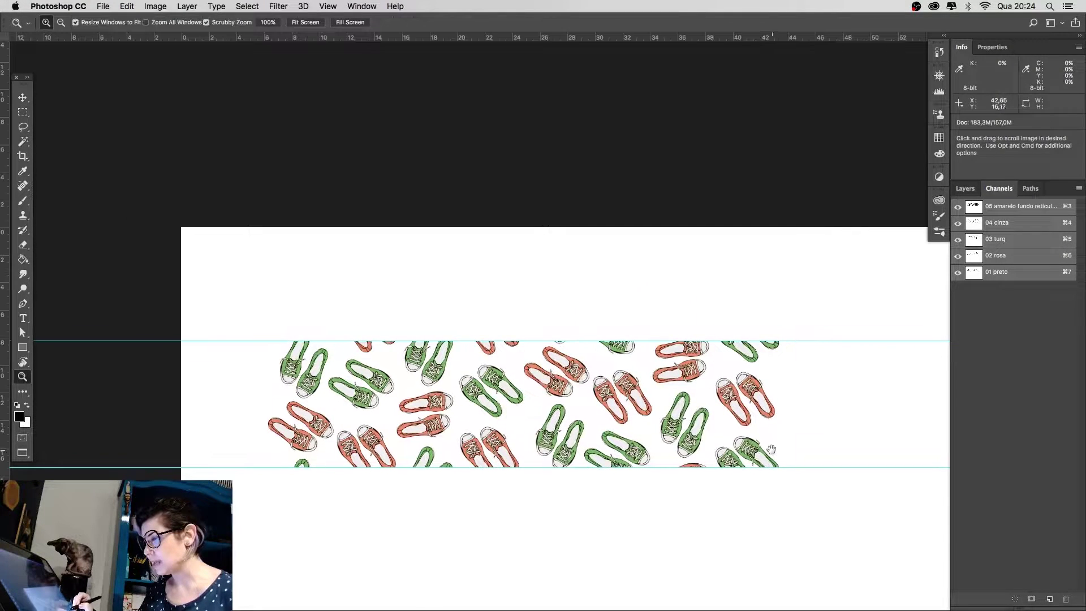
pyautogui.click(539, 444)
pyautogui.press('l')
pyautogui.moveTo(428, 413)
pyautogui.mouseDown()
pyautogui.moveTo(485, 511)
pyautogui.moveTo(505, 440)
pyautogui.mouseUp()
pyautogui.moveTo(493, 321)
pyautogui.mouseDown()
pyautogui.moveTo(510, 269)
pyautogui.moveTo(516, 299)
pyautogui.mouseUp()
pyautogui.press('v')
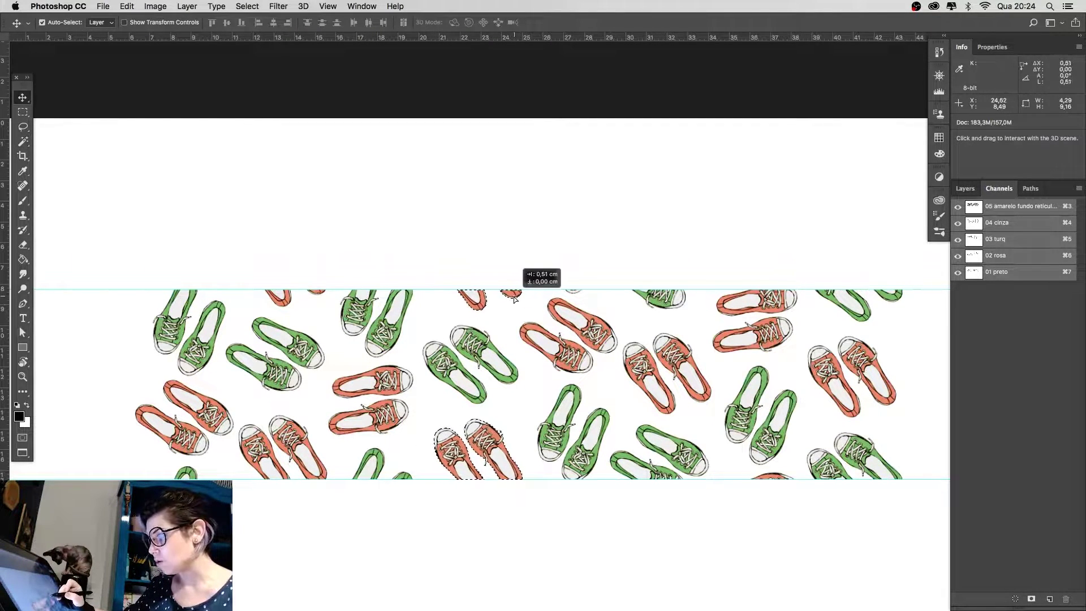
pyautogui.press('super+d')
# Step: Move the shoe parts at the band's left end to its right end and set vertical guides at about 9 and 46 cm
pyautogui.press('z')
pyautogui.keyDown('alt'); pyautogui.click(631, 458); pyautogui.keyUp('alt')
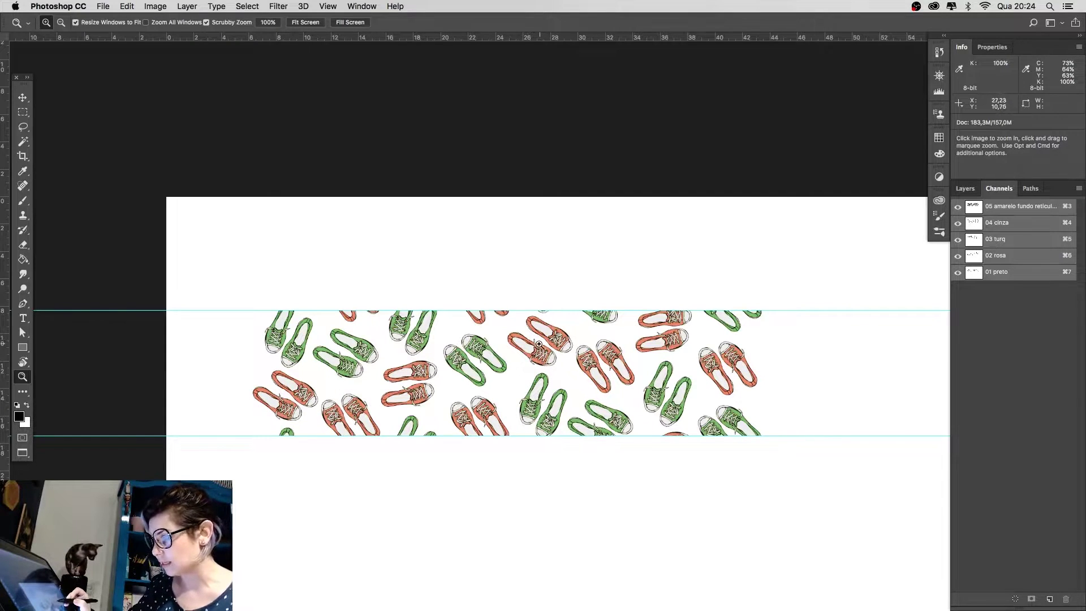
pyautogui.press('m')
pyautogui.moveTo(216, 264); pyautogui.dragTo(291, 472)
pyautogui.moveTo(11, 441); pyautogui.dragTo(291, 455)
pyautogui.press('v')
pyautogui.moveTo(325, 419); pyautogui.dragTo(793, 433)
pyautogui.moveTo(7, 474); pyautogui.dragTo(756, 346)
# Step: Lasso the whole orange shoe pair near the band's right end, move it slightly to the right, and deselect
pyautogui.press('z')
pyautogui.press('l')
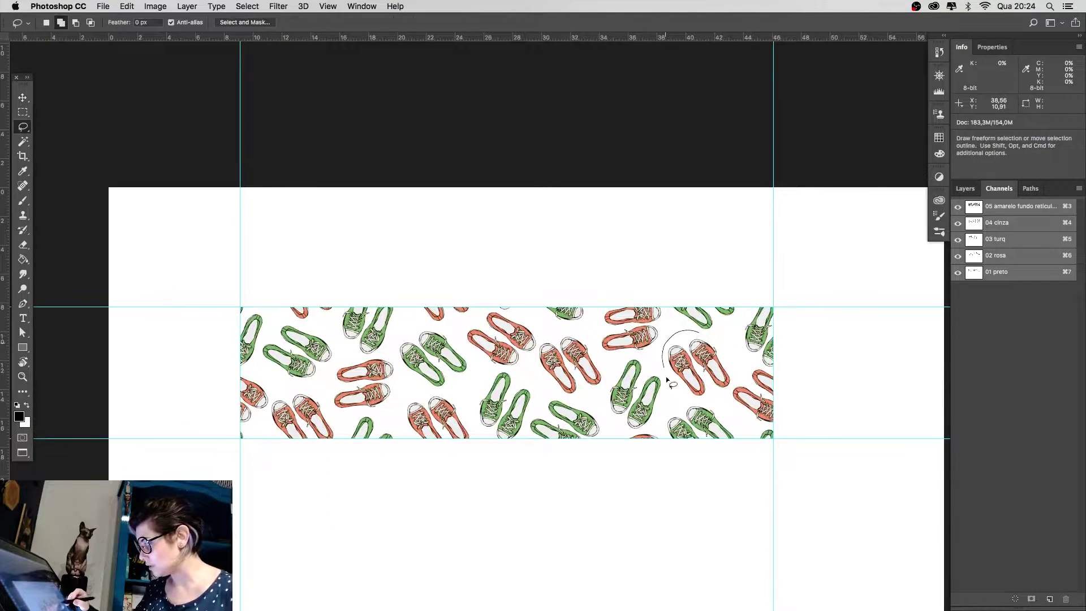
pyautogui.moveTo(718, 398)
pyautogui.mouseDown()
pyautogui.moveTo(736, 374)
pyautogui.moveTo(714, 334)
pyautogui.moveTo(730, 380)
pyautogui.mouseUp()
pyautogui.press('v')
pyautogui.press('super+d')
# Step: Lasso the whole green shoe pair between the two orange pairs near the band's right end, shift it slightly, and deselect
pyautogui.press('l')
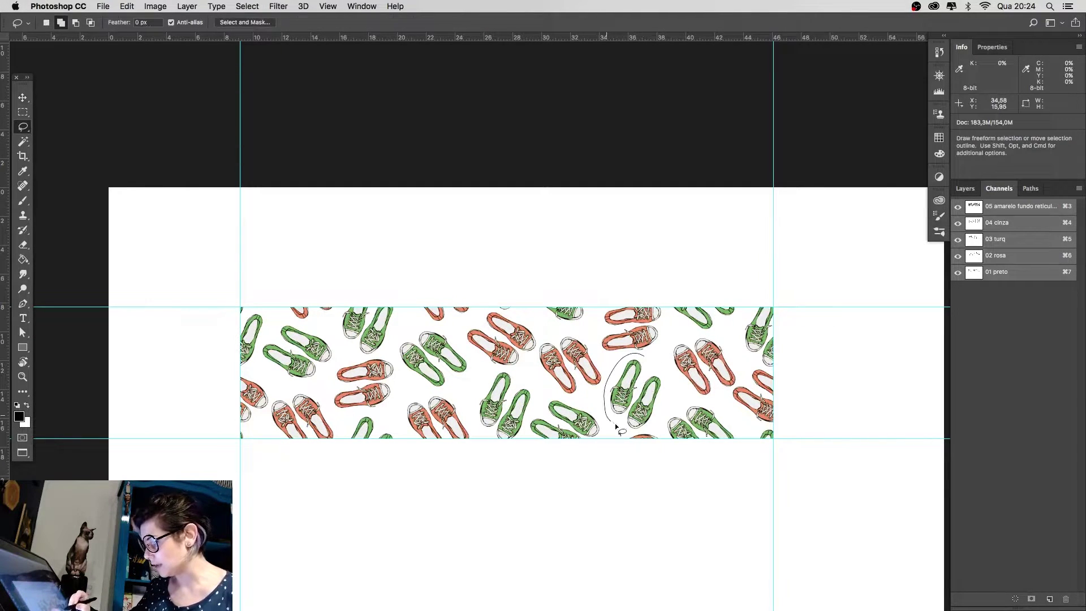
pyautogui.moveTo(661, 370)
pyautogui.mouseDown()
pyautogui.moveTo(642, 355)
pyautogui.moveTo(650, 391)
pyautogui.moveTo(633, 396)
pyautogui.moveTo(622, 379)
pyautogui.moveTo(655, 372)
pyautogui.mouseUp()
pyautogui.press('v')
pyautogui.press('super+d')
# Step: Select all shoes in the band without the white background, move a copy directly below so it continues at the lower guide, and deselect
pyautogui.press('z')
pyautogui.moveTo(700, 410); pyautogui.dragTo(699, 402)
pyautogui.press('super+r')
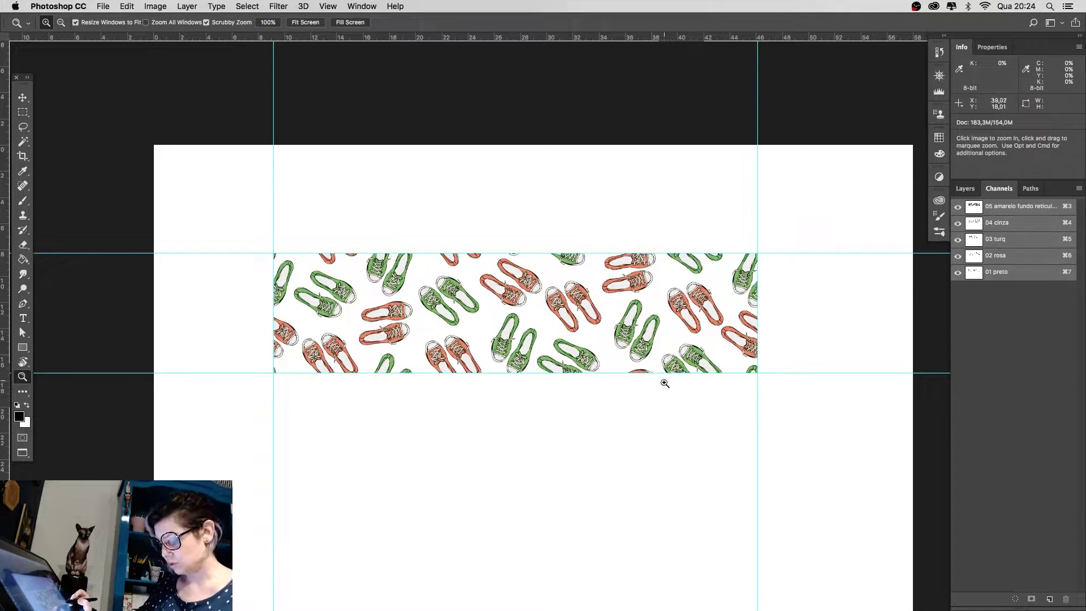
pyautogui.press('m')
pyautogui.moveTo(224, 218)
pyautogui.mouseDown()
pyautogui.moveTo(601, 392)
pyautogui.moveTo(807, 413)
pyautogui.mouseUp()
pyautogui.press('w')
pyautogui.keyDown('alt'); pyautogui.click(780, 351); pyautogui.keyUp('alt')
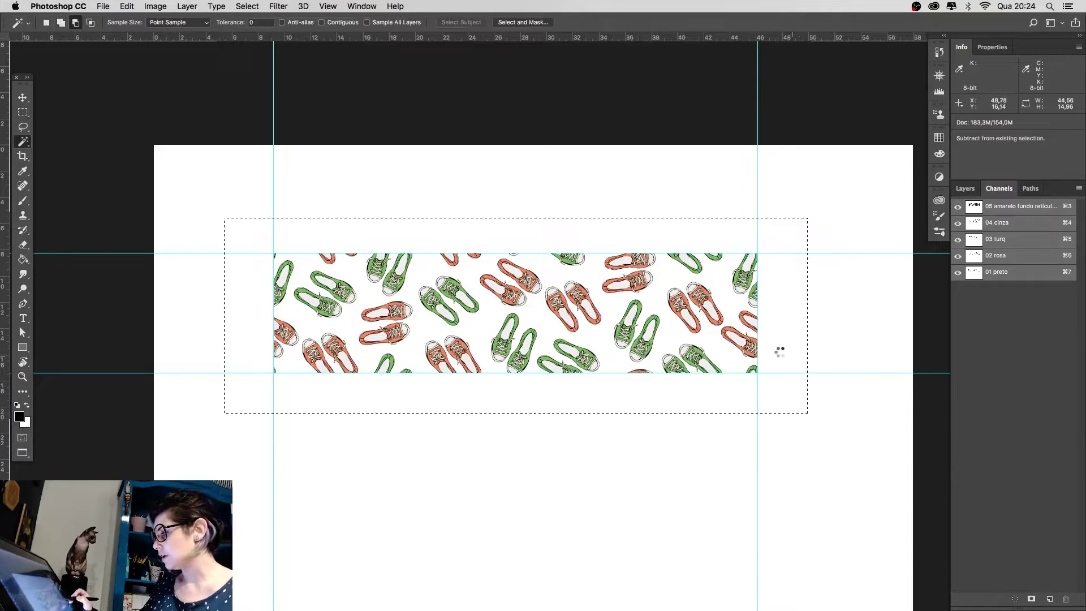
pyautogui.press('v')
pyautogui.moveTo(709, 345); pyautogui.dragTo(710, 415)
pyautogui.press('super+d')
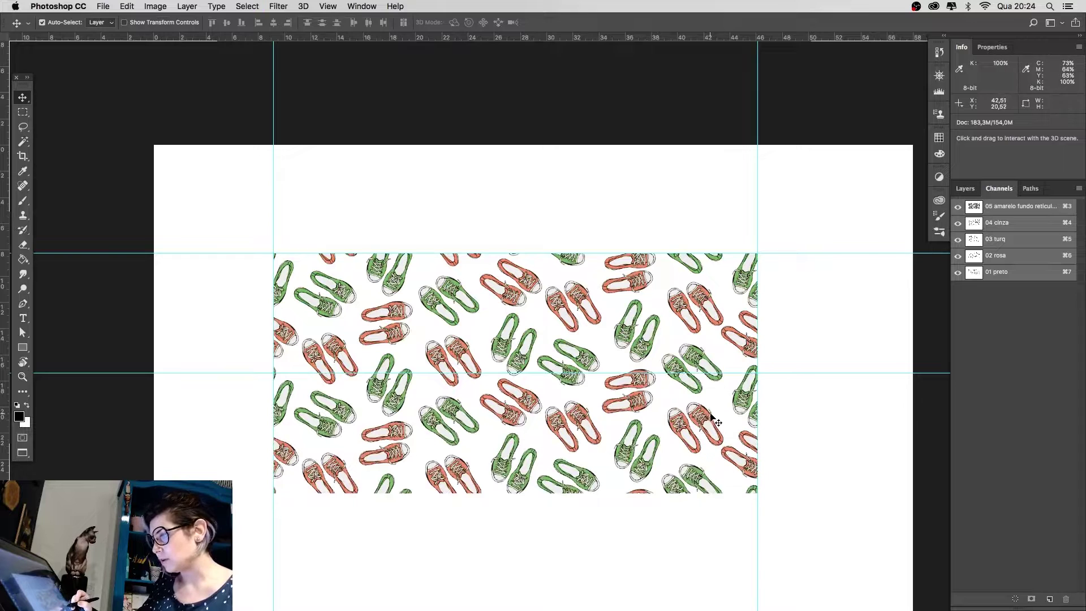
# Step: Move the lower horizontal guide down to the bottom edge of the doubled shoe pattern
pyautogui.press('z')
pyautogui.keyDown('alt'); pyautogui.click(711, 420); pyautogui.keyUp('alt')
pyautogui.press('super+r')
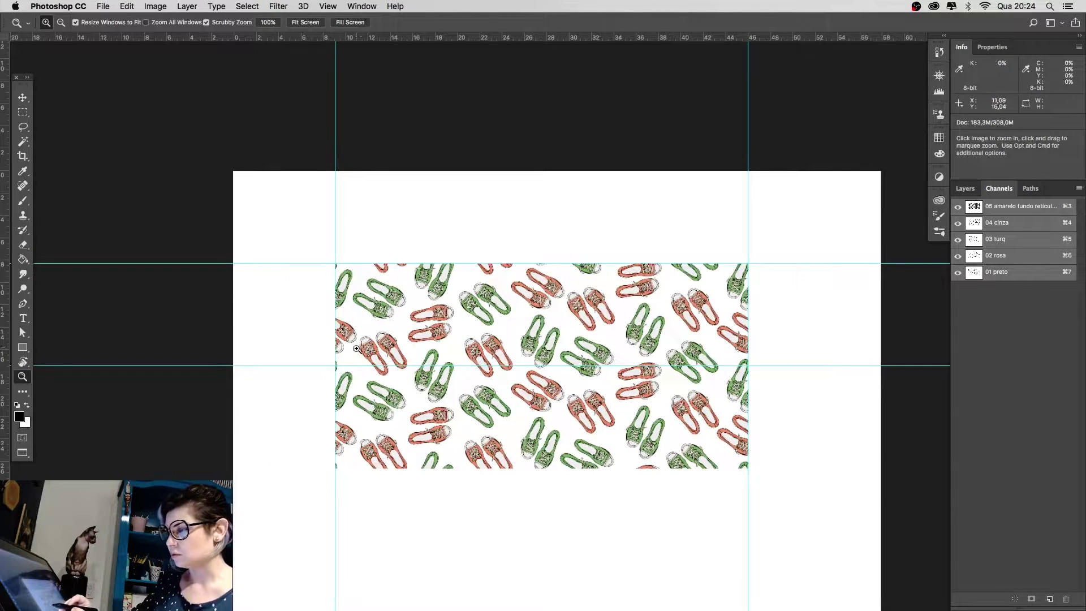
pyautogui.press('v')
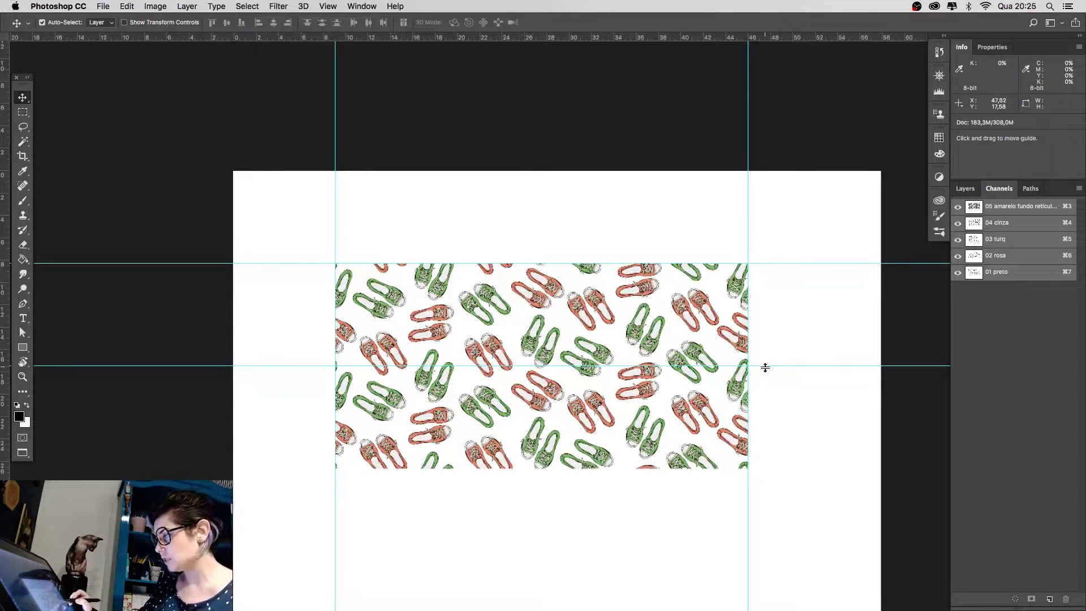
pyautogui.keyDown('super'); pyautogui.click(967, 211); pyautogui.keyUp('super')
pyautogui.moveTo(787, 366); pyautogui.dragTo(782, 465)
pyautogui.press('super+d')
# Step: Trim the canvas on all four sides based on the bottom right pixel color
pyautogui.press('z')
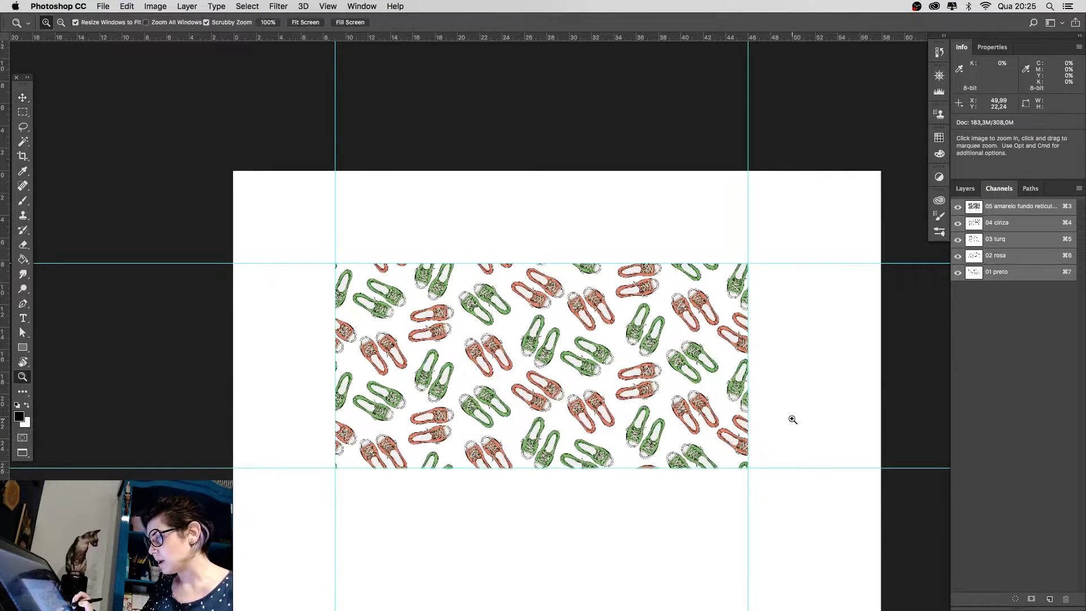
pyautogui.scroll(-1, 797, 427)
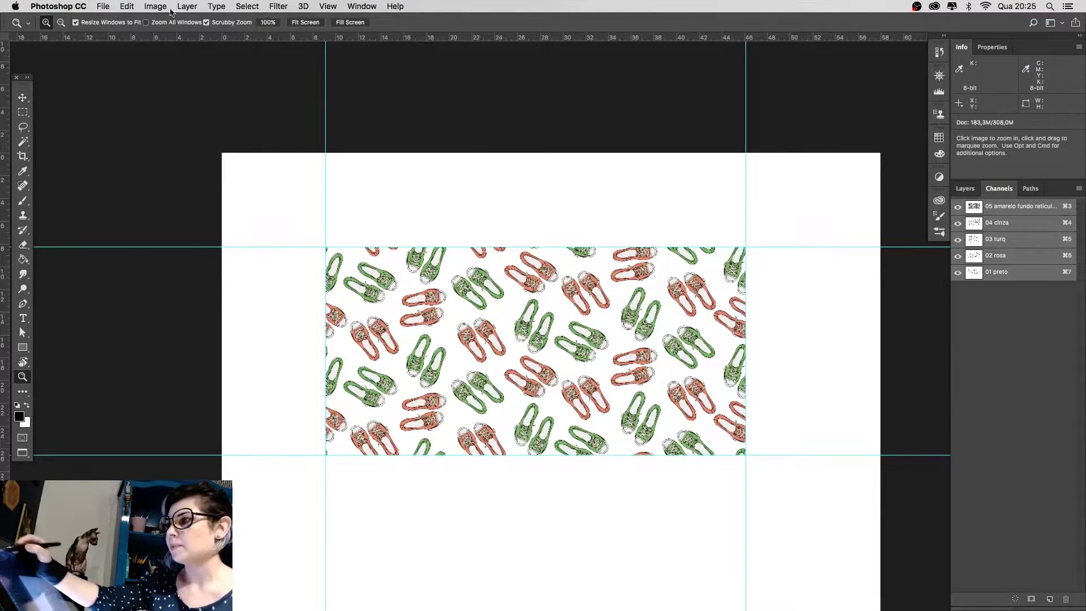
pyautogui.click(155, 7)
pyautogui.click(210, 141)
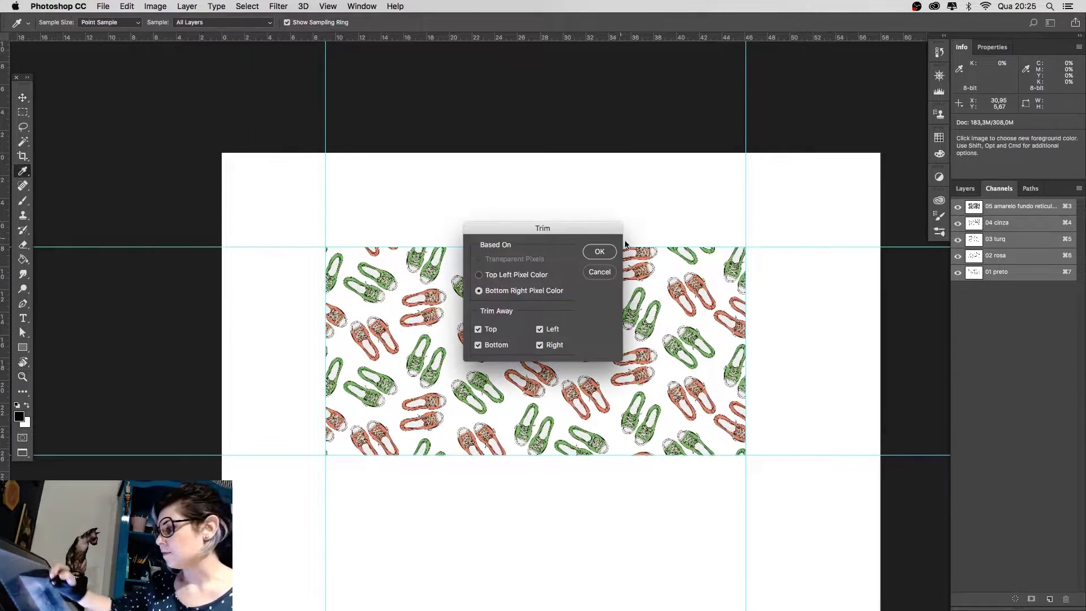
pyautogui.press('Return')
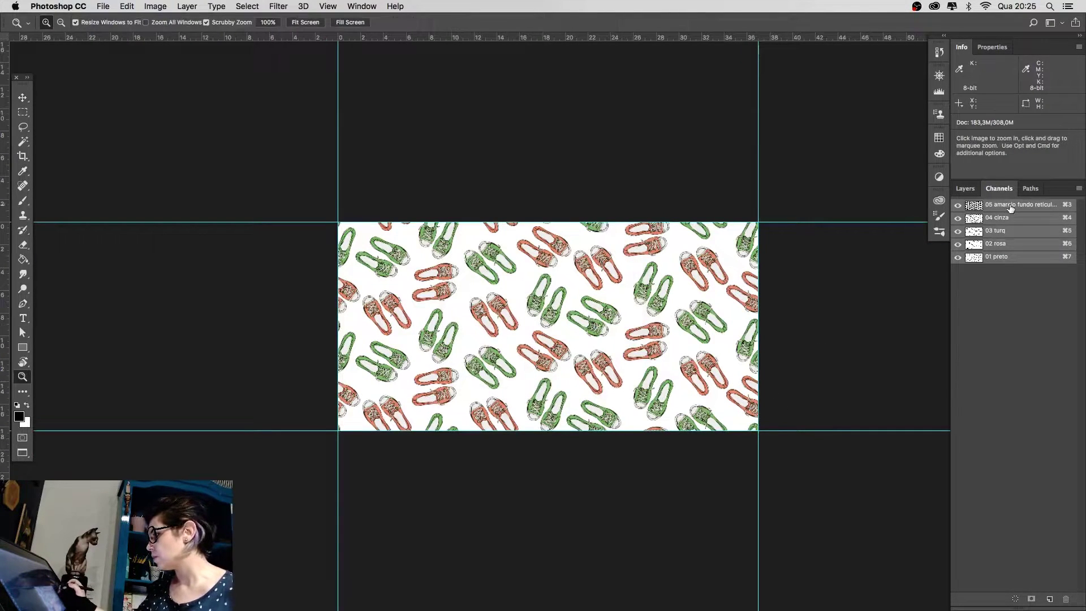
# Step: Undo the inversion of all channels, invert only the 05 amarelo fundo channel, and show the other four channels with it
pyautogui.press('super+i')
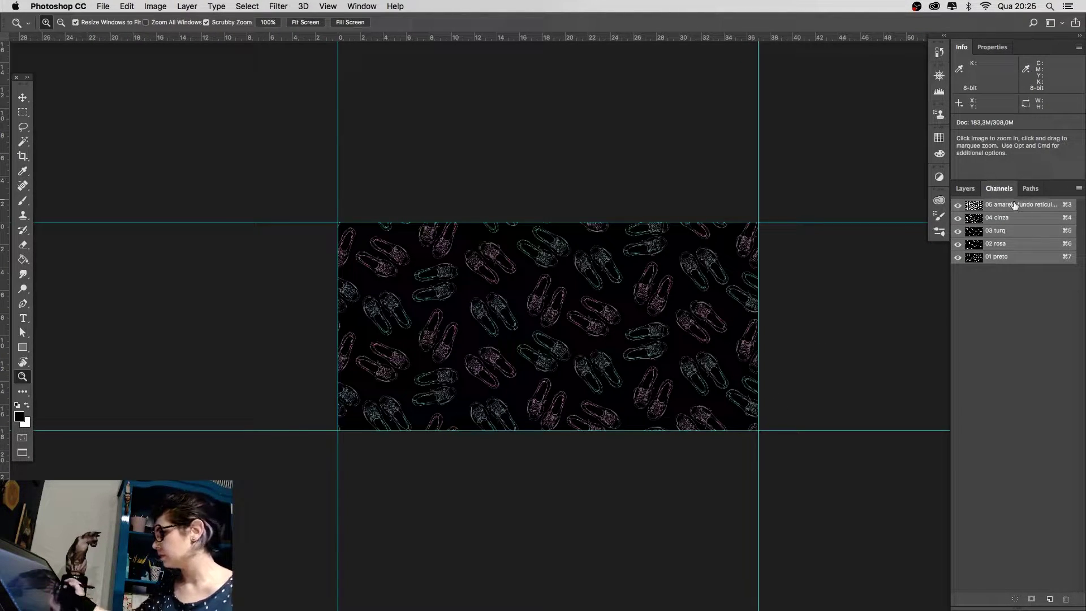
pyautogui.press('super+z')
pyautogui.click(1007, 213)
pyautogui.press('super+i')
pyautogui.moveTo(956, 232); pyautogui.dragTo(957, 257)
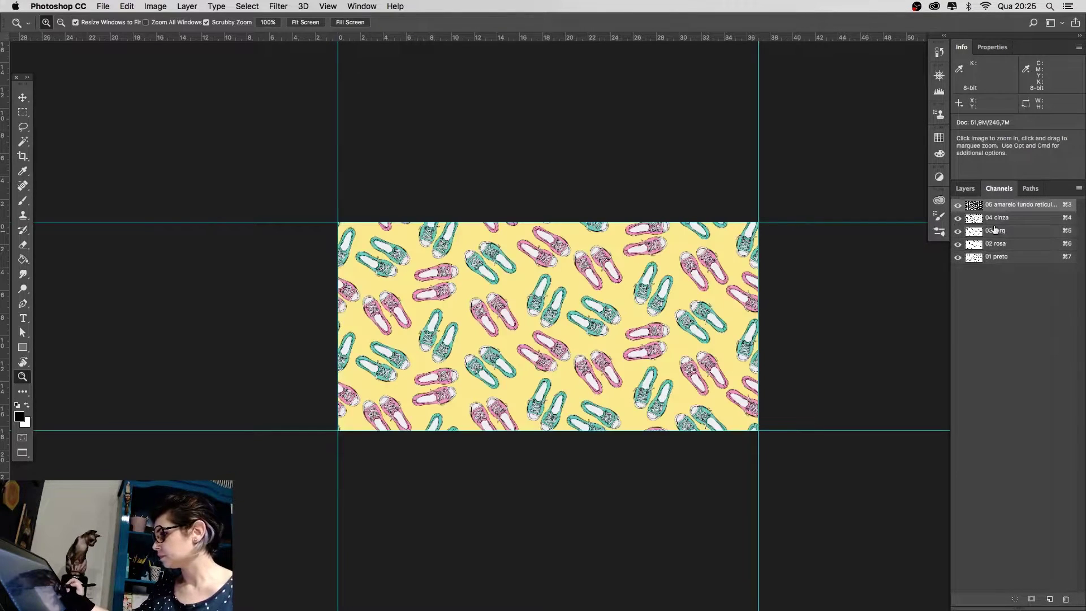
pyautogui.click(788, 309)
pyautogui.moveTo(684, 368); pyautogui.dragTo(740, 373)
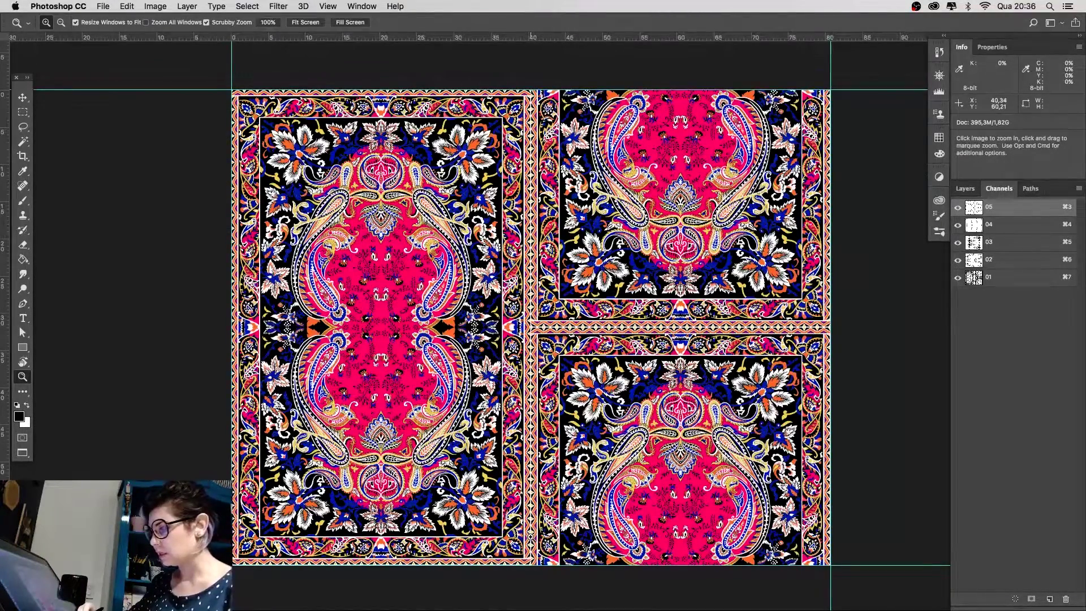
# Step: Add a horizontal guide across the middle of the ornamental carpet print's height
pyautogui.moveTo(701, 37); pyautogui.dragTo(682, 328)
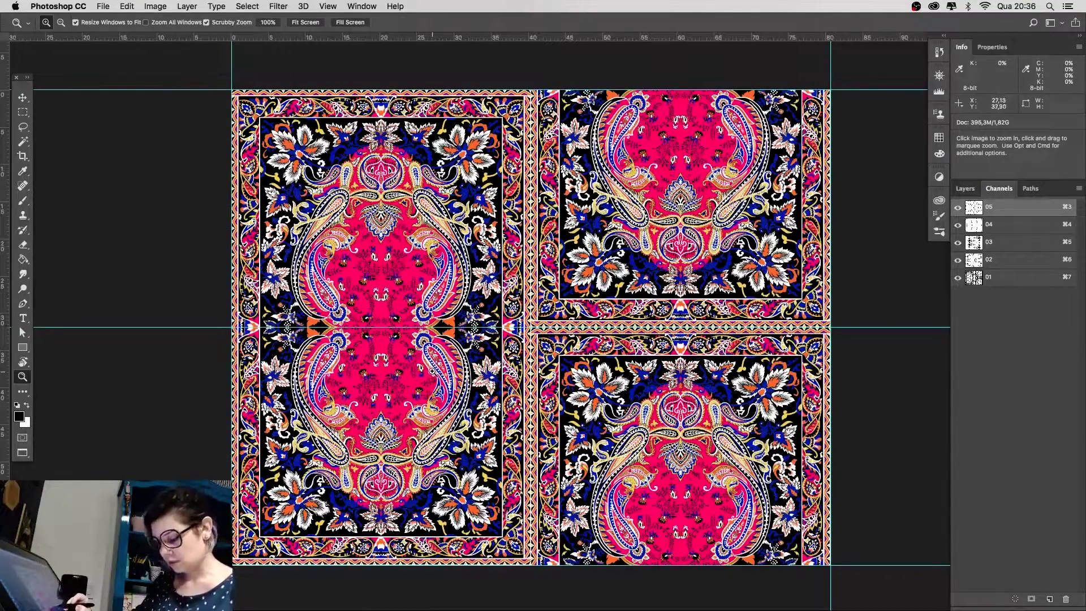
pyautogui.press('v')
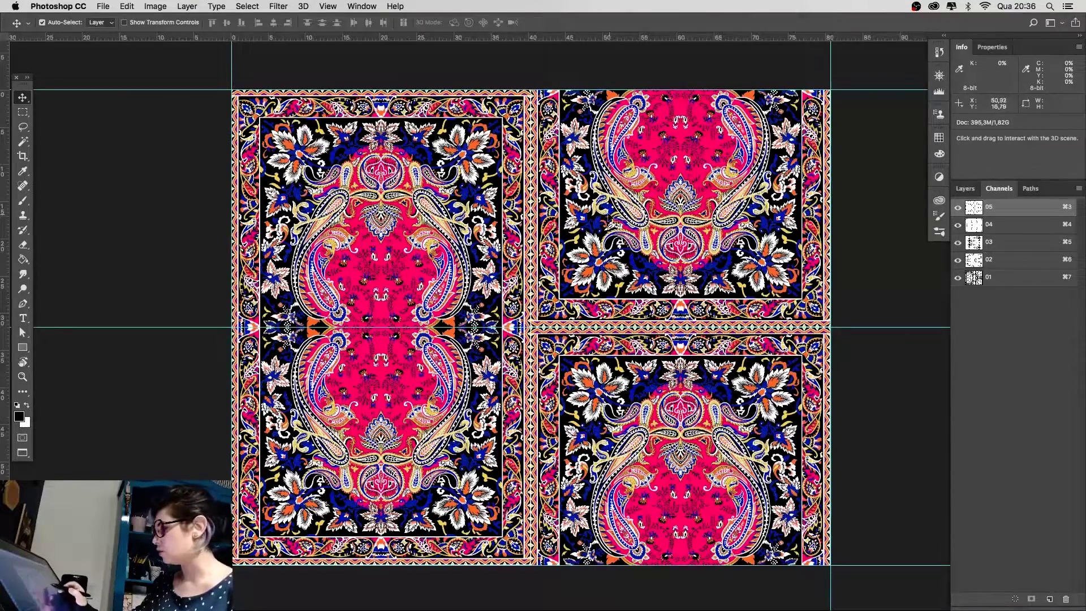
# Step: Inspect the carpet print's channels 02 to 05 individually, restore the composite, and toggle channel 01 off and on
pyautogui.click(957, 207)
pyautogui.click(957, 207)
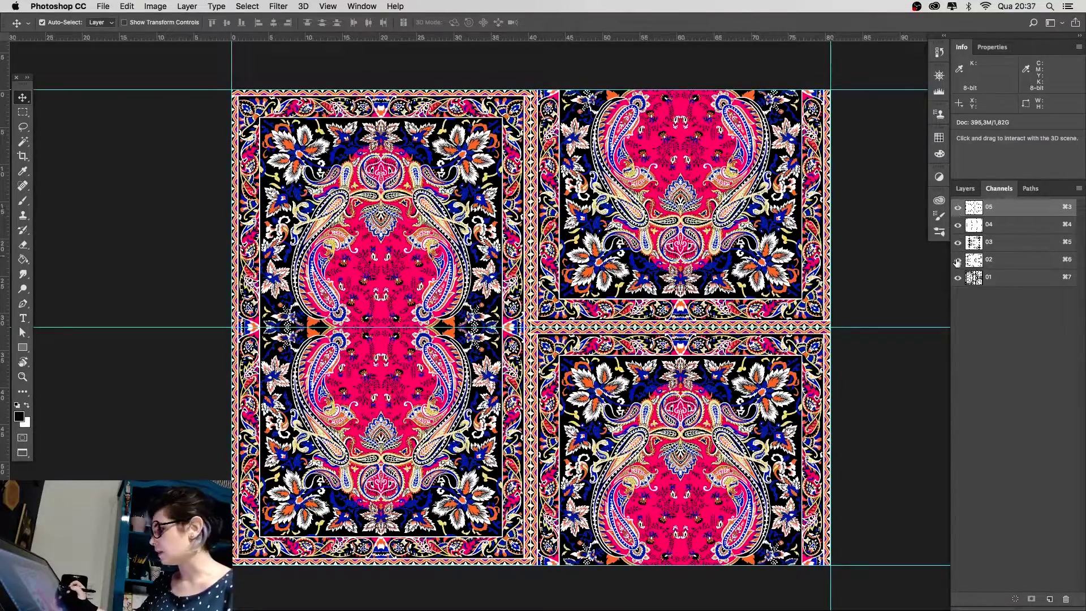
pyautogui.click(1004, 262)
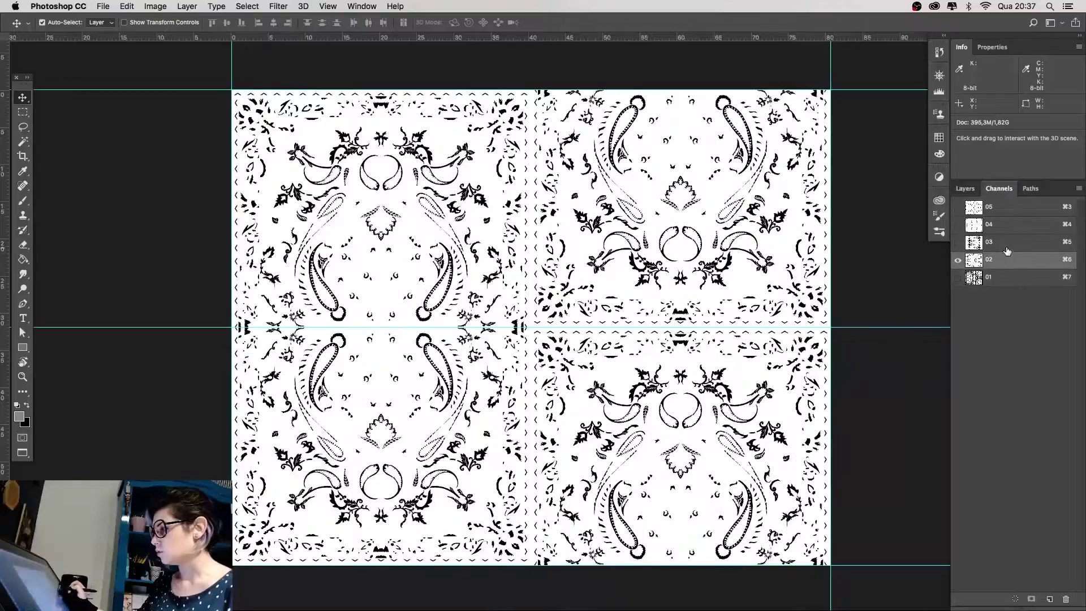
pyautogui.click(1006, 244)
pyautogui.click(1008, 228)
pyautogui.click(1012, 213)
pyautogui.moveTo(961, 214); pyautogui.dragTo(961, 277)
pyautogui.click(958, 277)
pyautogui.click(958, 277)
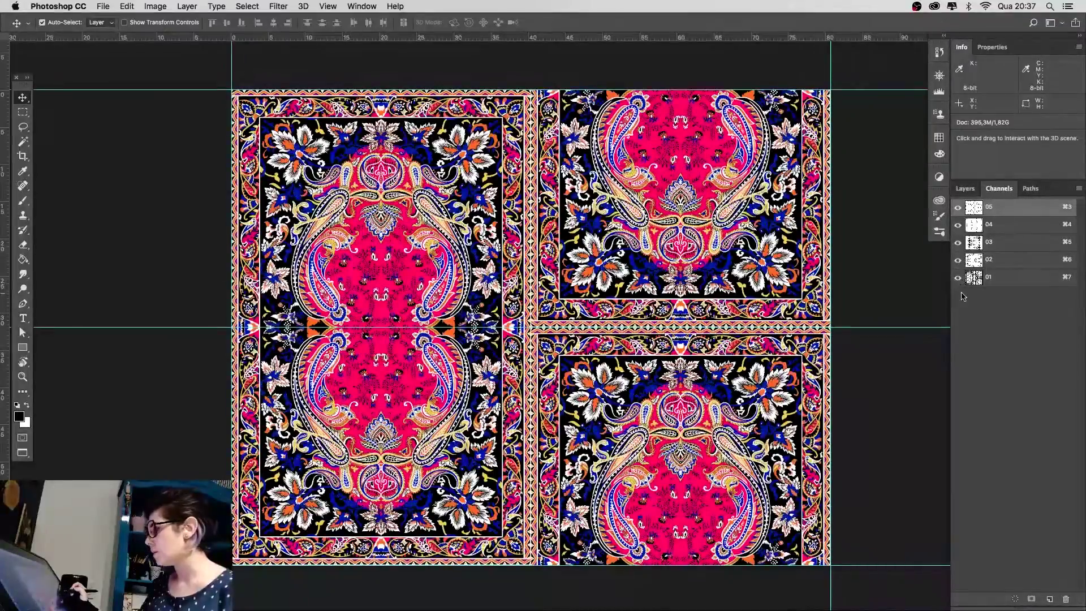
# Step: Examine the carpet print's border and floral details up close around the join between the repeated panels
pyautogui.press('z')
pyautogui.click(752, 373)
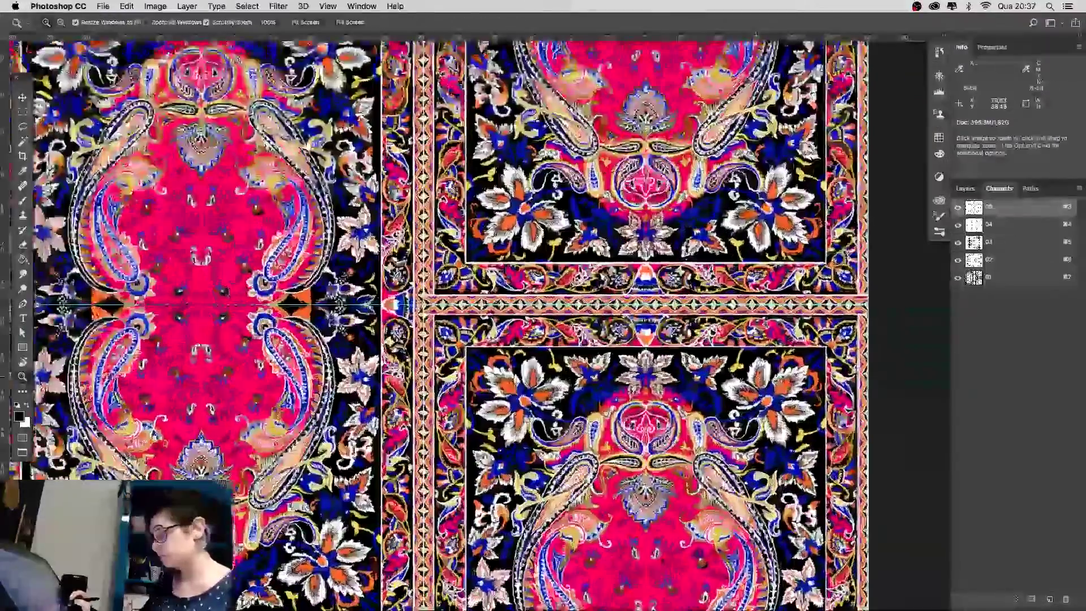
pyautogui.click(752, 388)
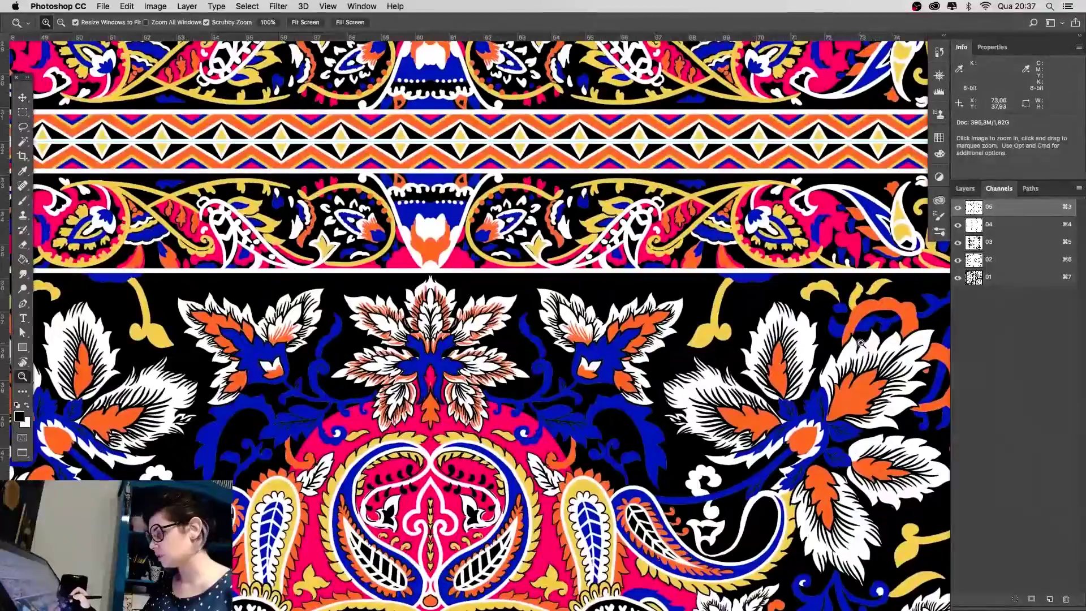
pyautogui.scroll(-2, 860, 343)
pyautogui.scroll(5, 831, 356)
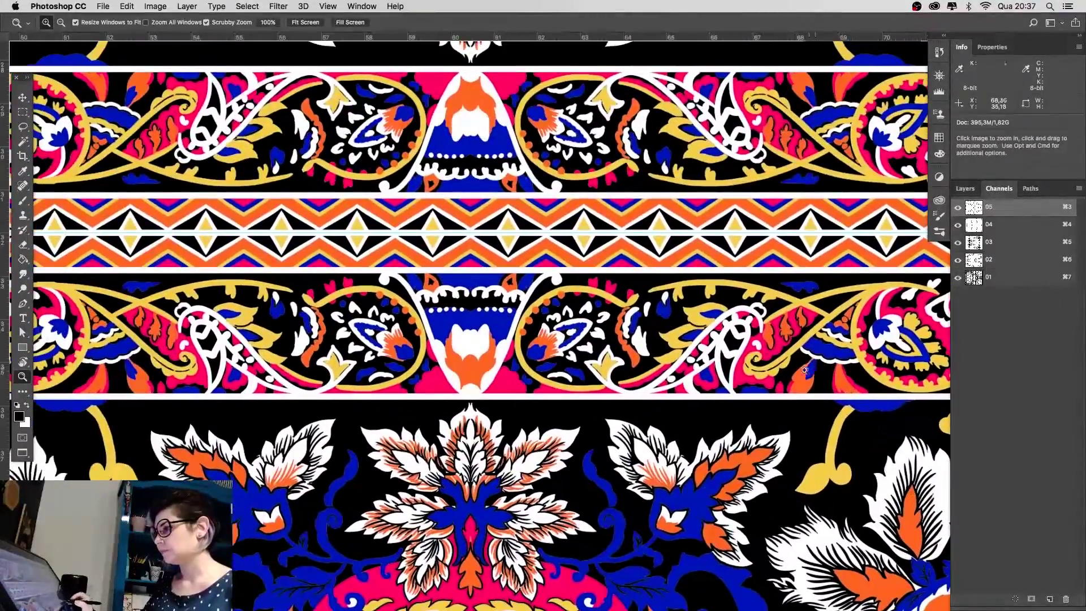
pyautogui.keyDown('alt'); pyautogui.click(804, 370); pyautogui.keyUp('alt')
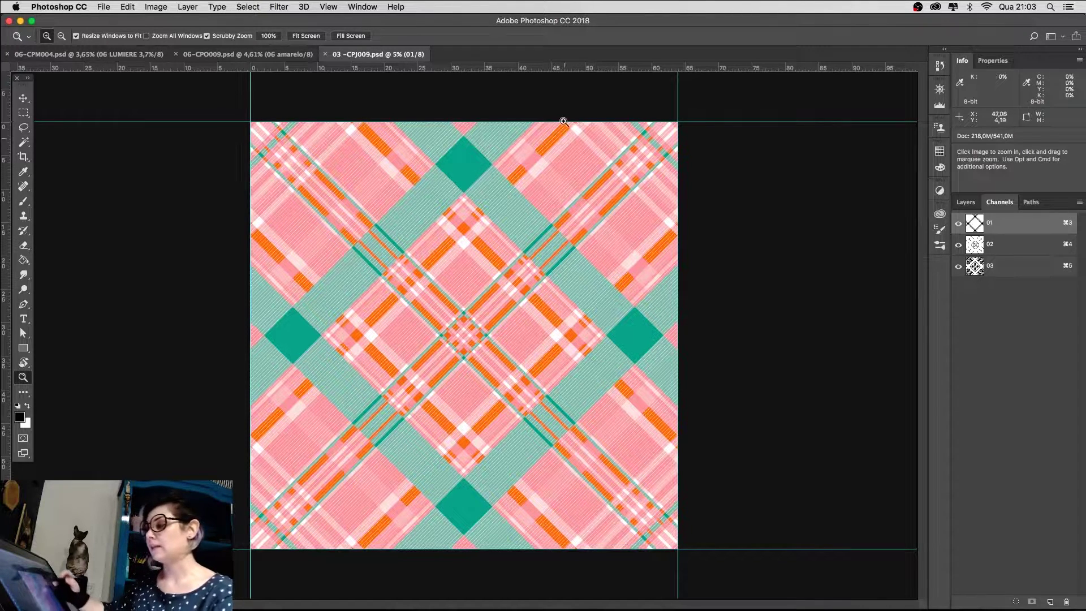
# Step: Measure the plaid print's overall size with a full selection, and view the 06-CPO009.psd and 06-CPM004.psd prints
pyautogui.press('super+a')
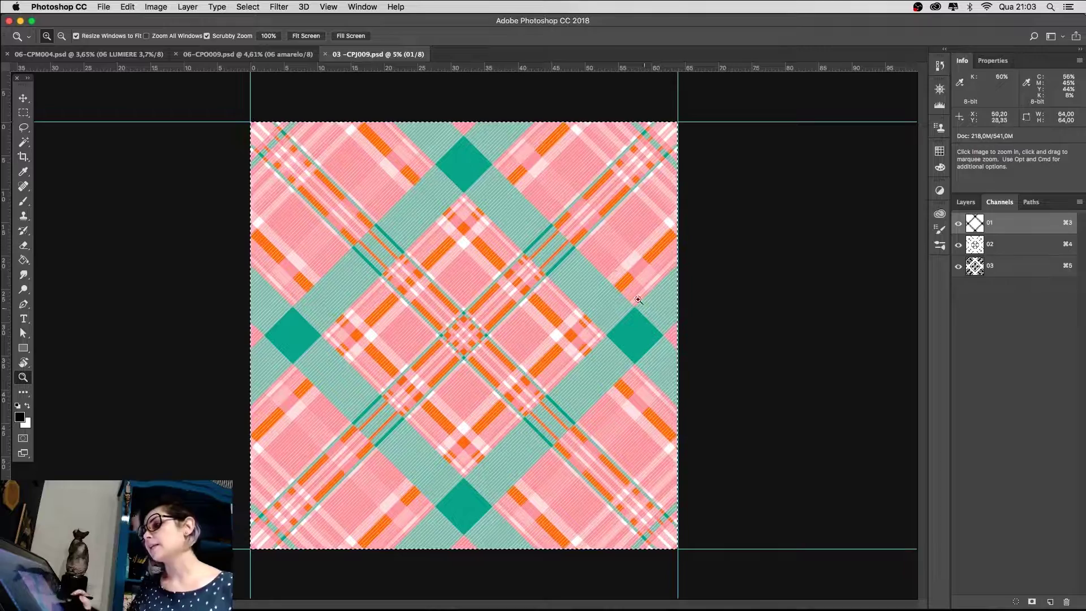
pyautogui.hotkey('ctrl', 'shift', 'Tab')
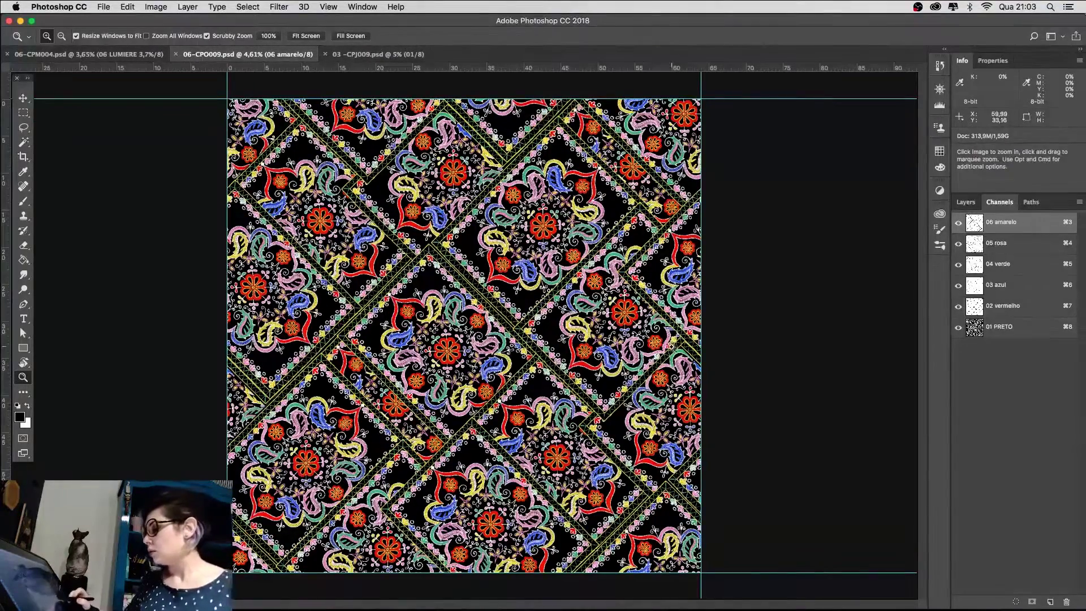
pyautogui.moveTo(681, 355); pyautogui.dragTo(576, 341)
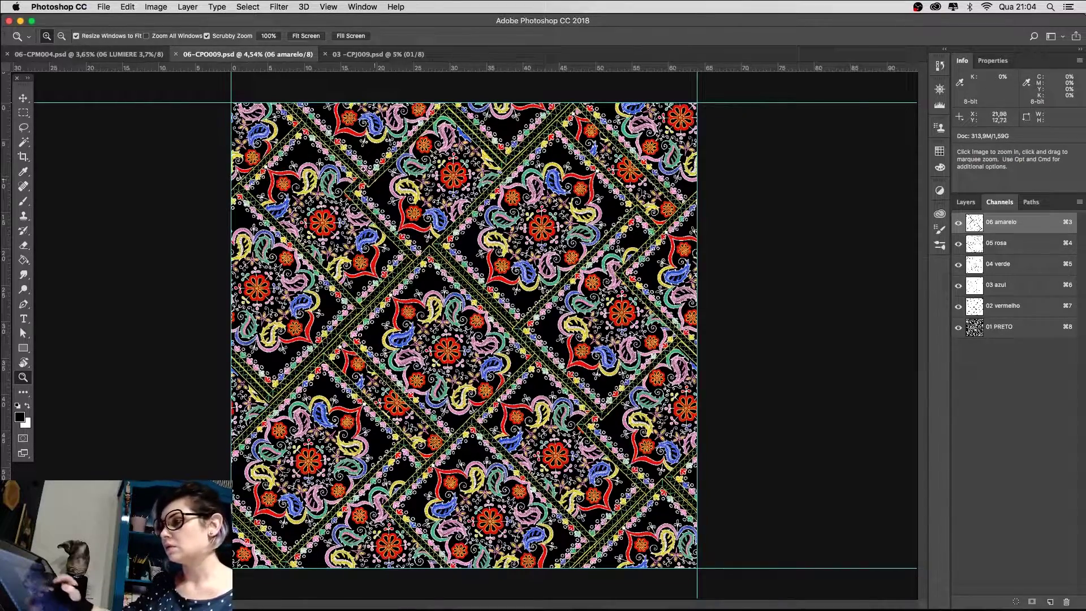
pyautogui.hotkey('ctrl', 'shift', 'Tab')
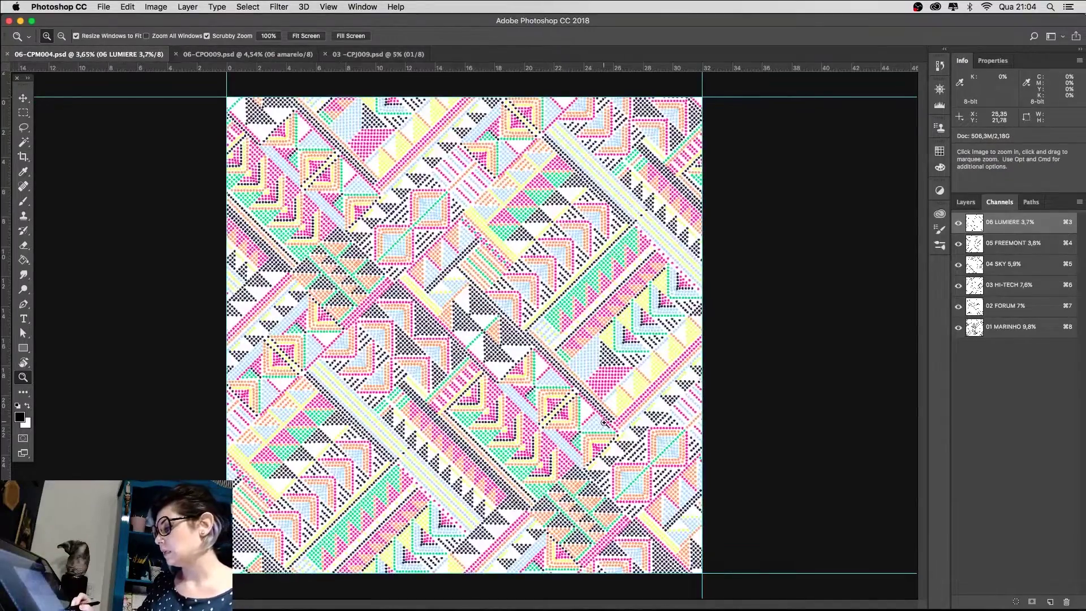
pyautogui.moveTo(604, 423); pyautogui.dragTo(609, 418)
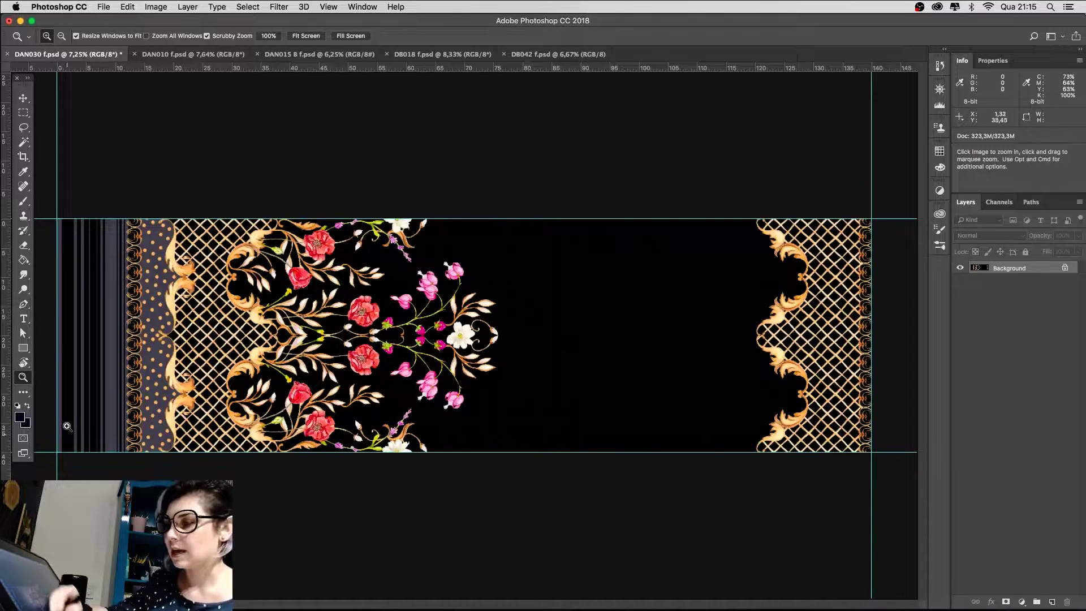
# Step: Select the entire DAN030 f.psd canvas to check its width and height, and deselect
pyautogui.press('v')
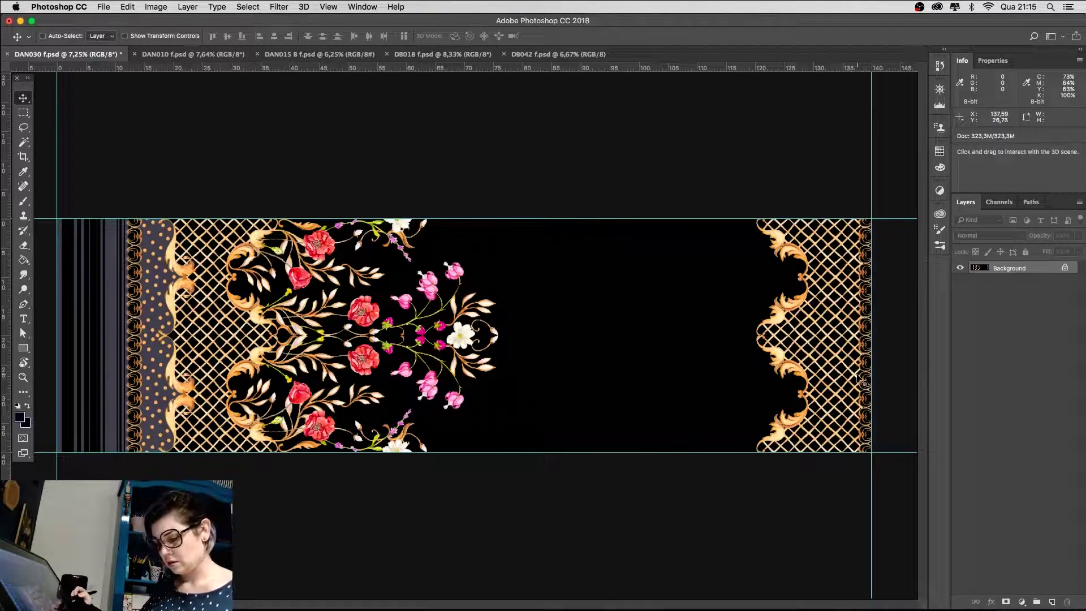
pyautogui.press('super+a')
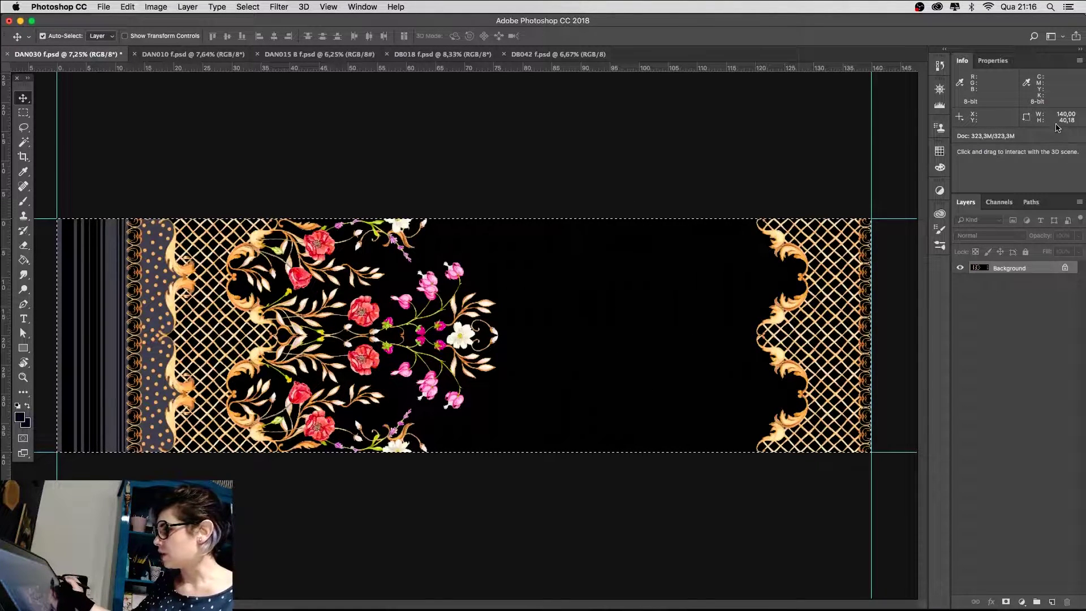
pyautogui.press('super+d')
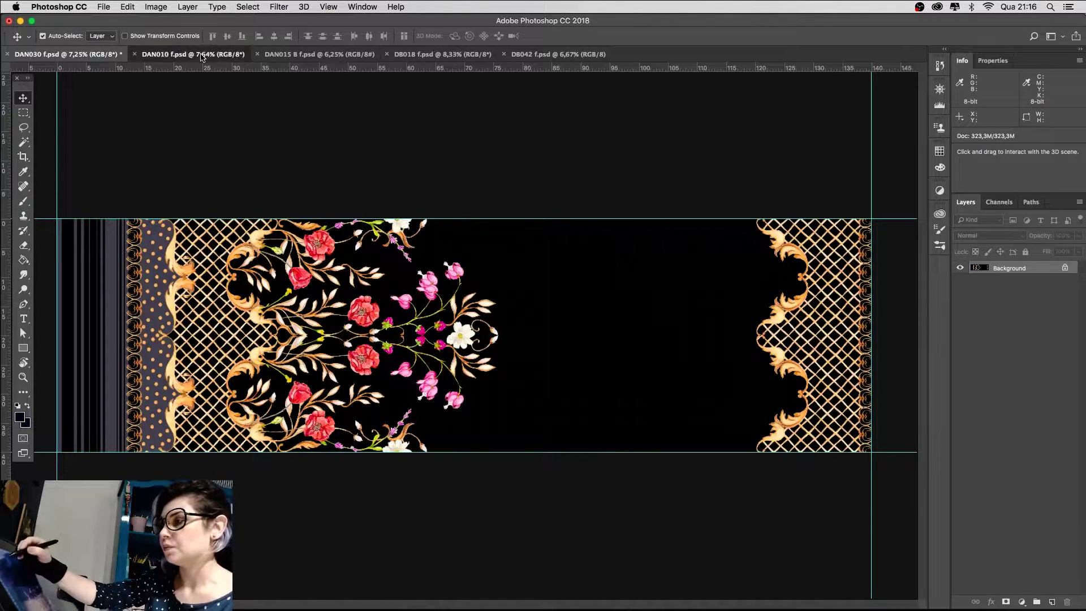
# Step: View the DAN010 f.psd, DAN015 B f.psd and DB018 f.psd prints, and undo the accidental move of the forest image
pyautogui.click(220, 56)
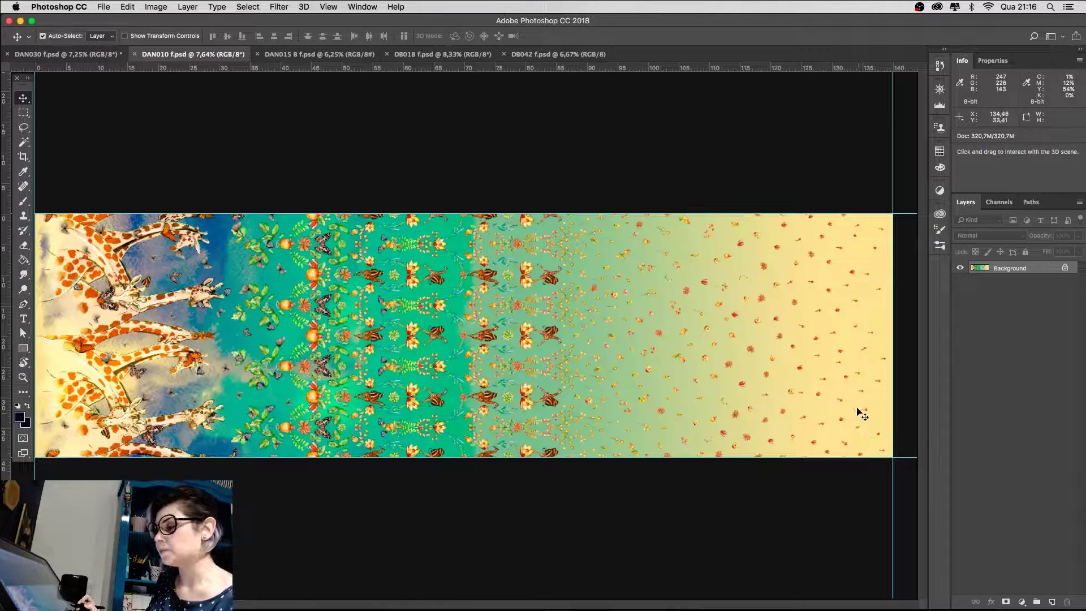
pyautogui.click(321, 54)
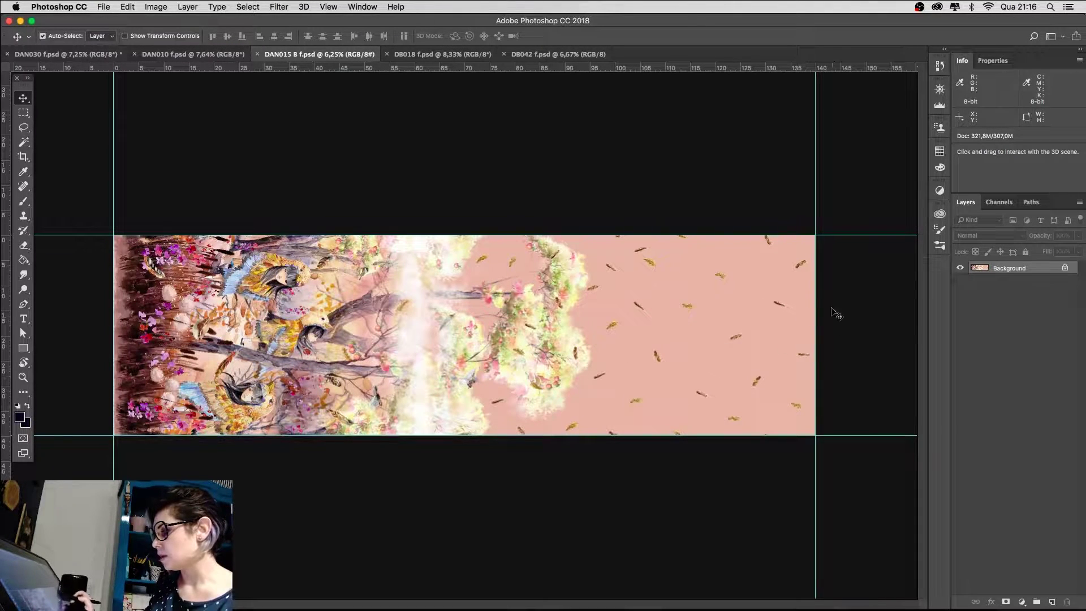
pyautogui.click(476, 56)
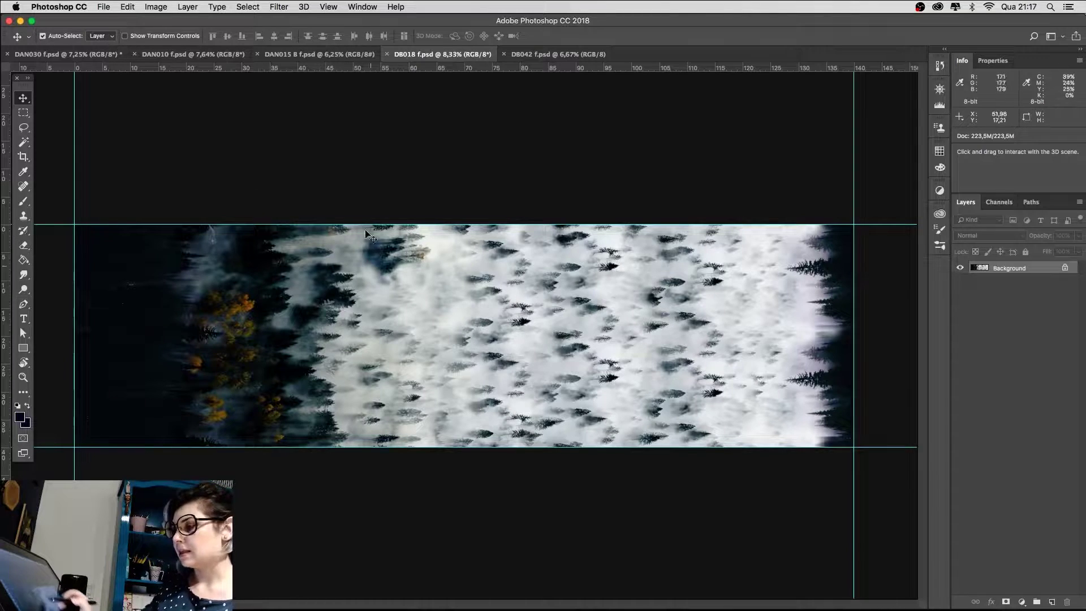
pyautogui.moveTo(834, 197); pyautogui.dragTo(884, 281)
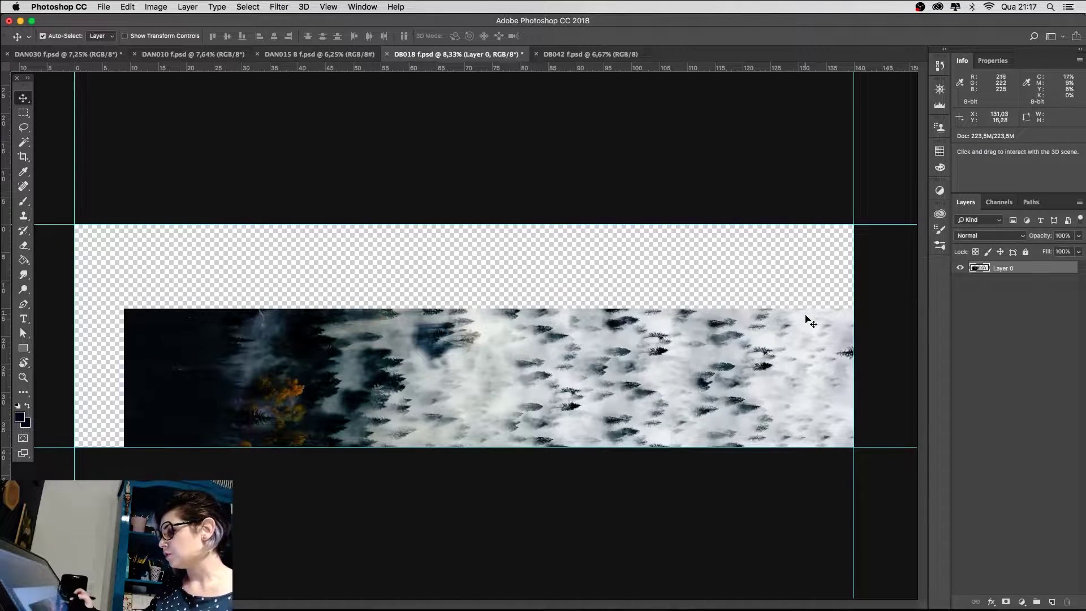
pyautogui.press('super+z')
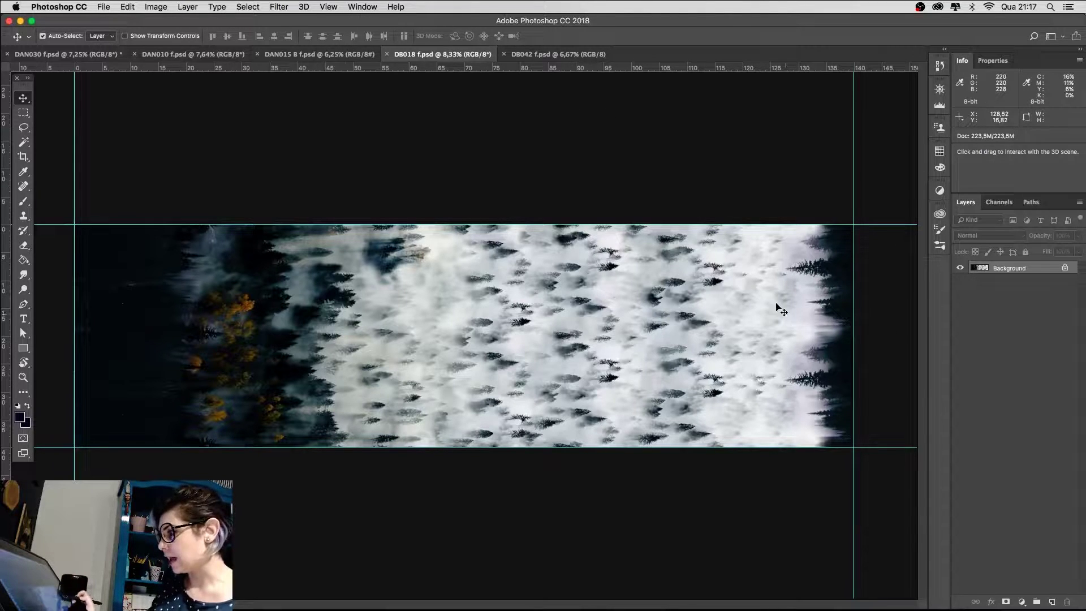
# Step: View the DB042 f.psd double-border print and its mandala and feather borders
pyautogui.click(545, 54)
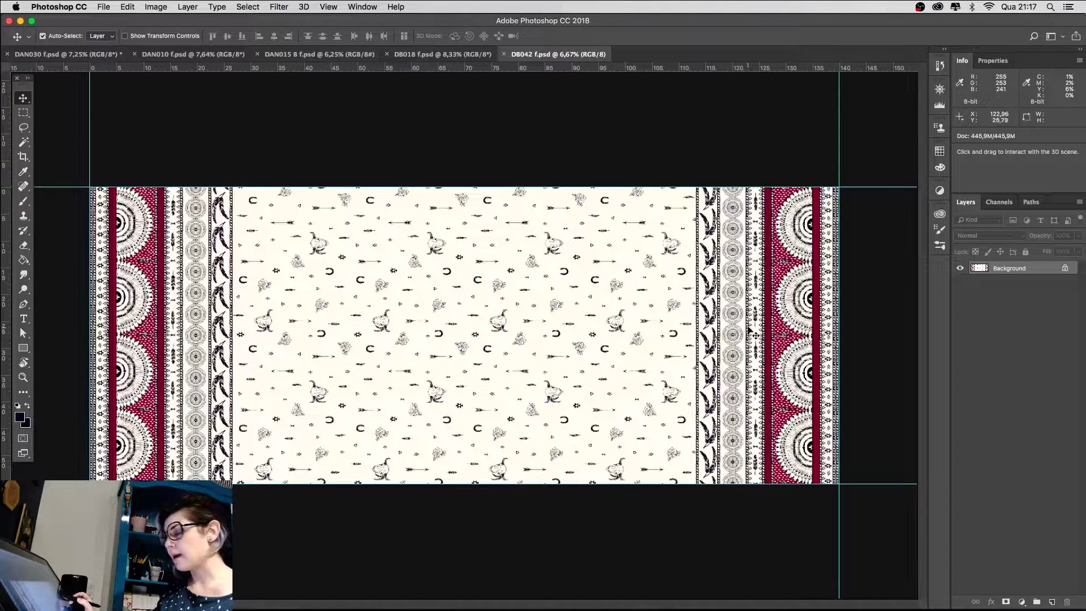
pyautogui.press('z')
pyautogui.moveTo(740, 337); pyautogui.dragTo(721, 390)
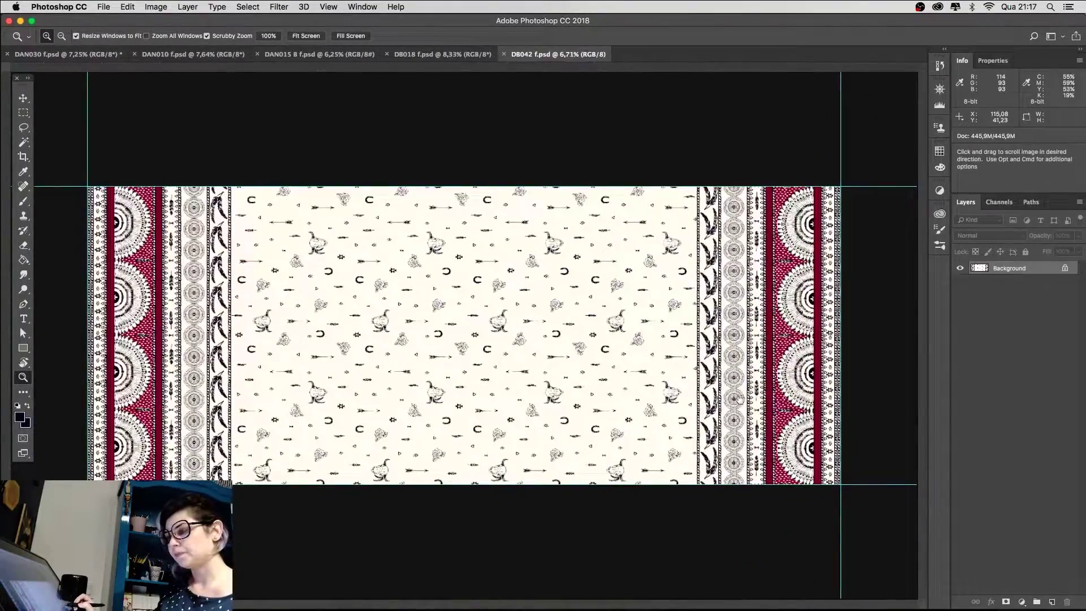
pyautogui.press('super+0')
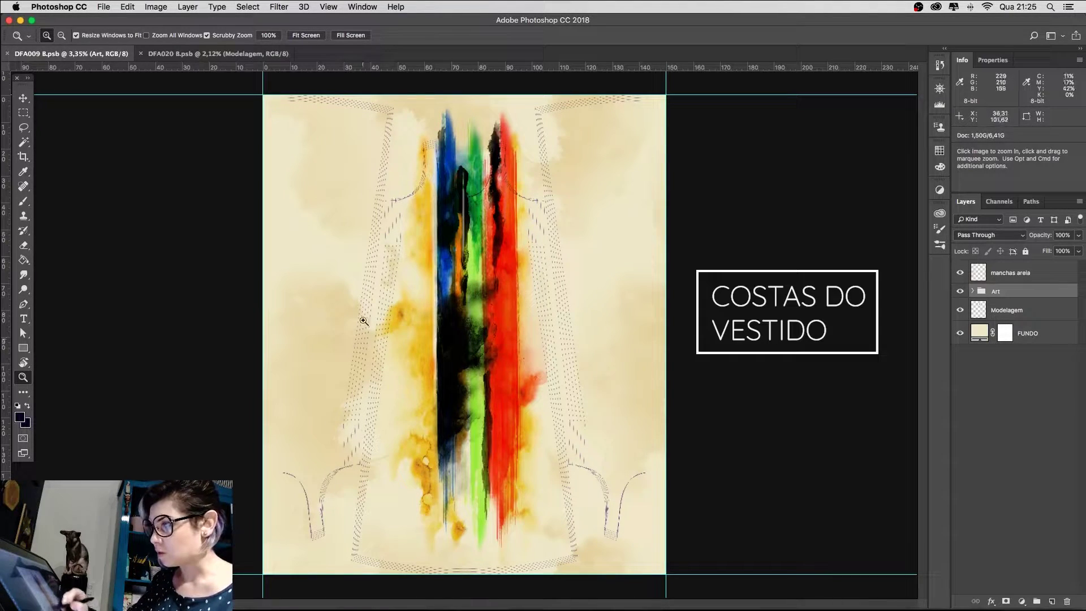
# Step: Hide the Art group in DFA009 B.psb to inspect the upper part of the dress pattern outlines
pyautogui.moveTo(343, 306); pyautogui.dragTo(480, 312)
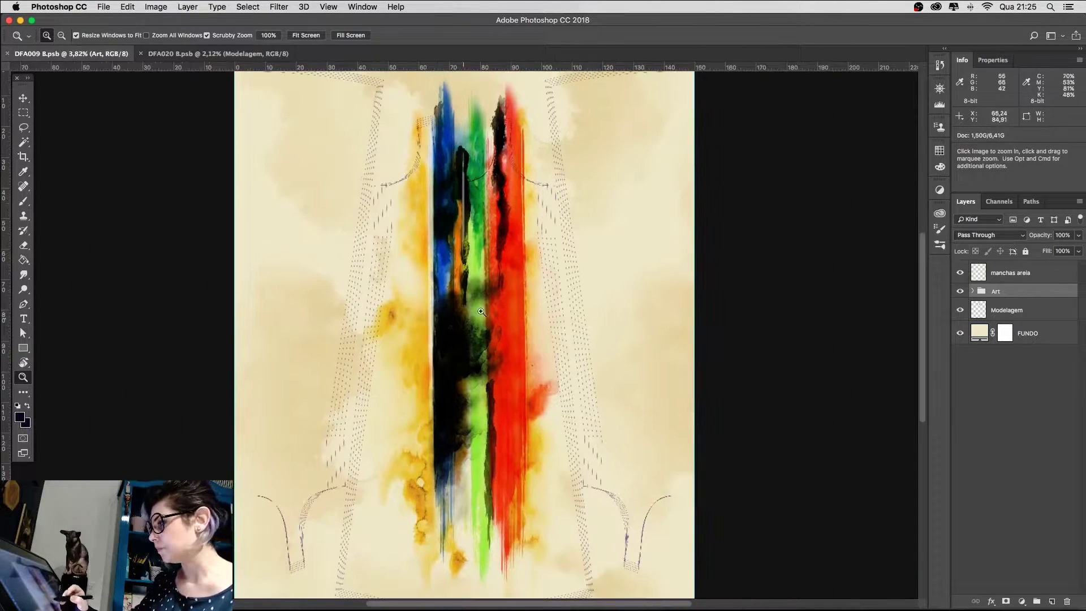
pyautogui.click(961, 292)
pyautogui.moveTo(594, 363); pyautogui.dragTo(718, 523)
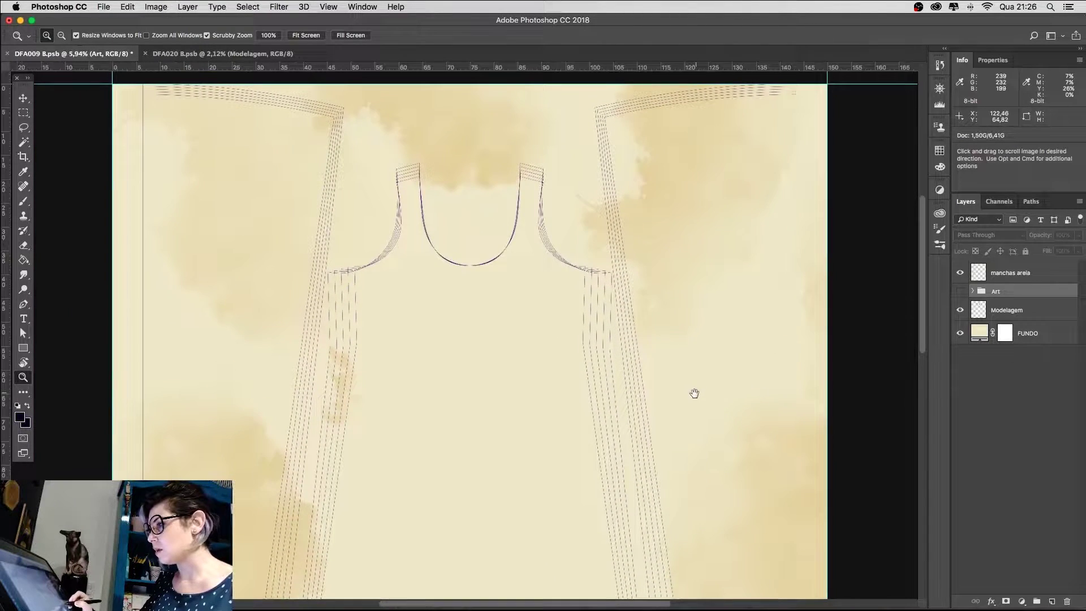
pyautogui.moveTo(693, 393); pyautogui.dragTo(693, 426)
pyautogui.moveTo(661, 342); pyautogui.dragTo(633, 330)
pyautogui.moveTo(679, 388); pyautogui.dragTo(642, 349)
# Step: Examine the dress pattern's graded side seams, hem and neighbouring pieces across the whole fabric width
pyautogui.scroll(-5, 643, 353)
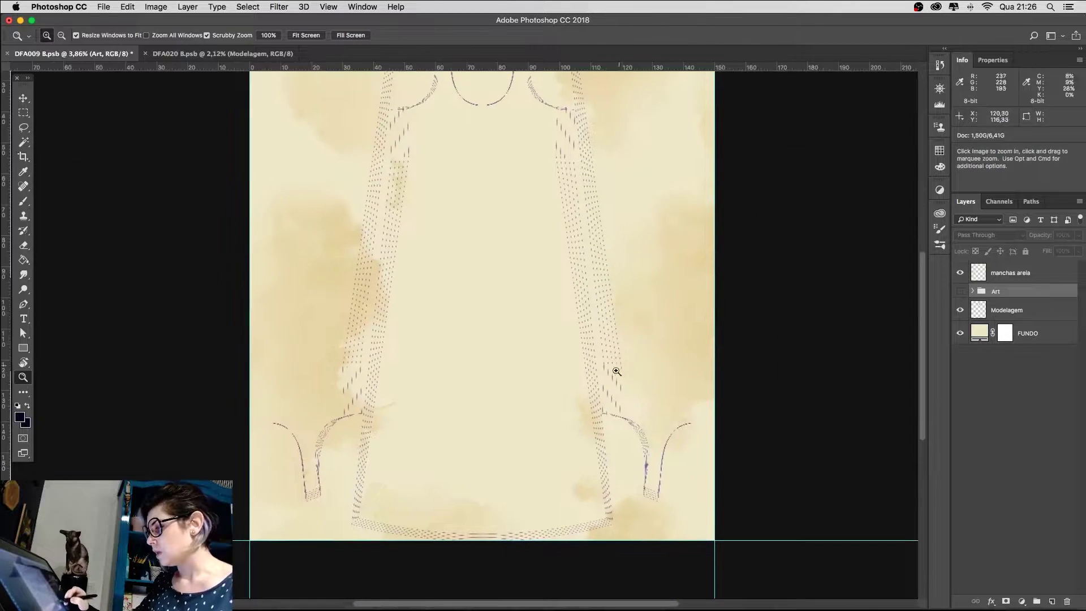
pyautogui.scroll(-2, 617, 371)
pyautogui.scroll(4, 574, 356)
pyautogui.scroll(1, 592, 357)
pyautogui.scroll(-2, 643, 387)
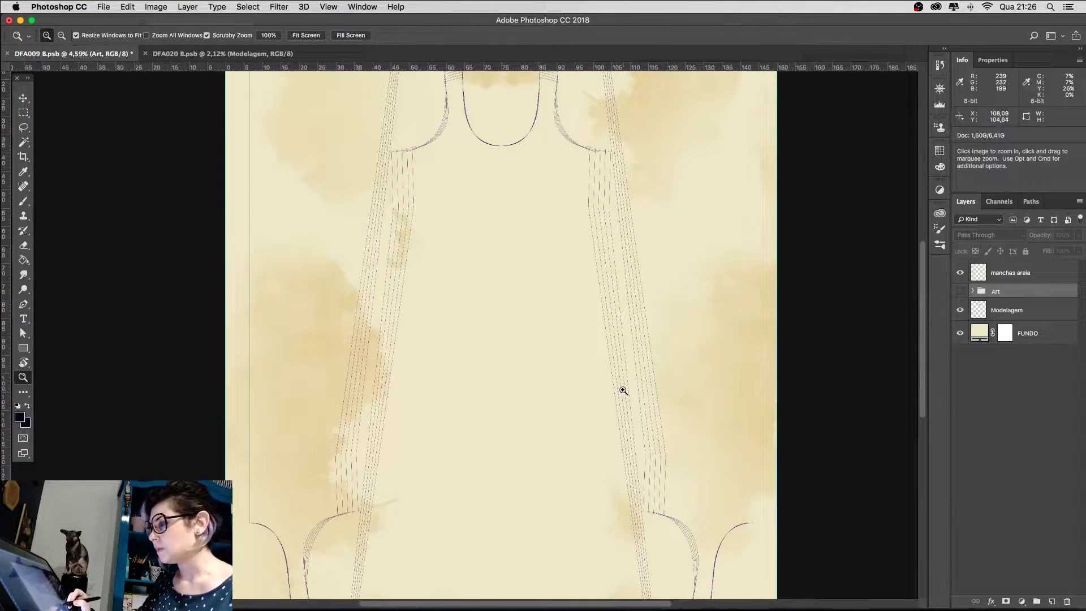
pyautogui.scroll(-2, 618, 380)
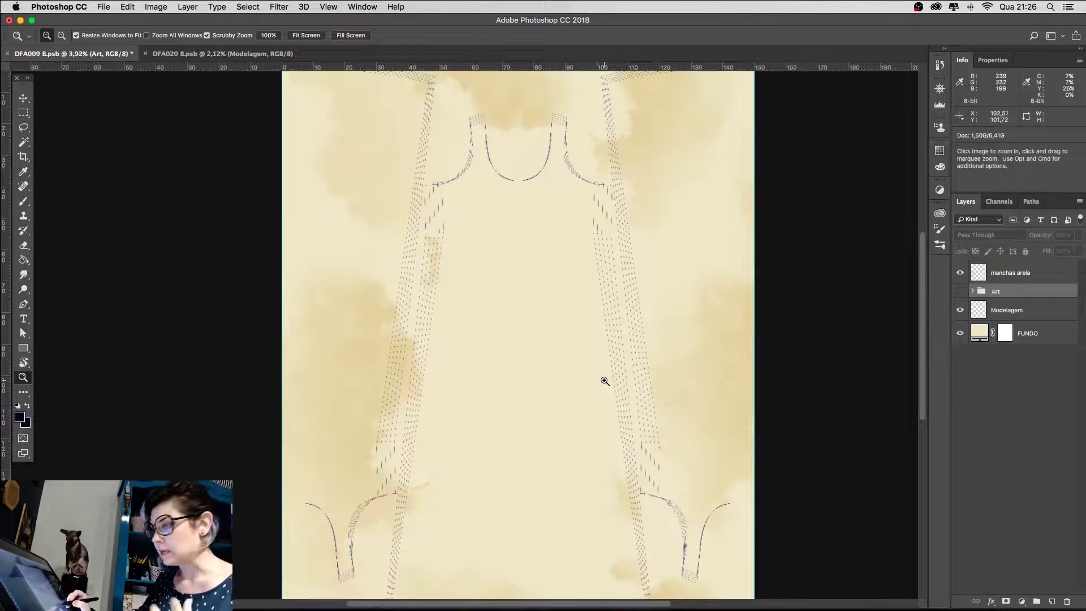
pyautogui.scroll(-2, 605, 382)
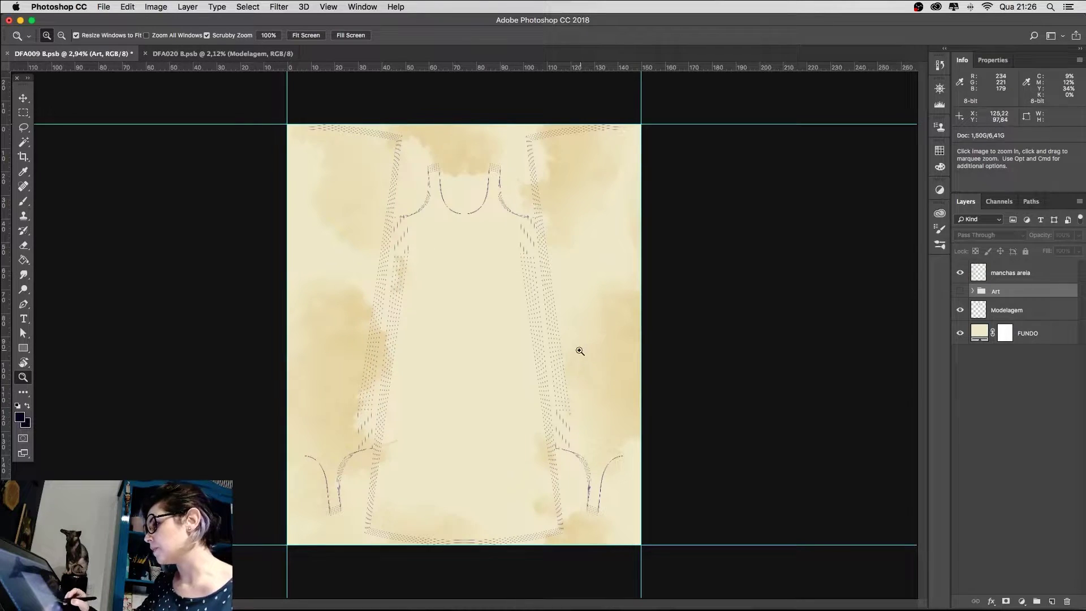
pyautogui.scroll(8, 605, 364)
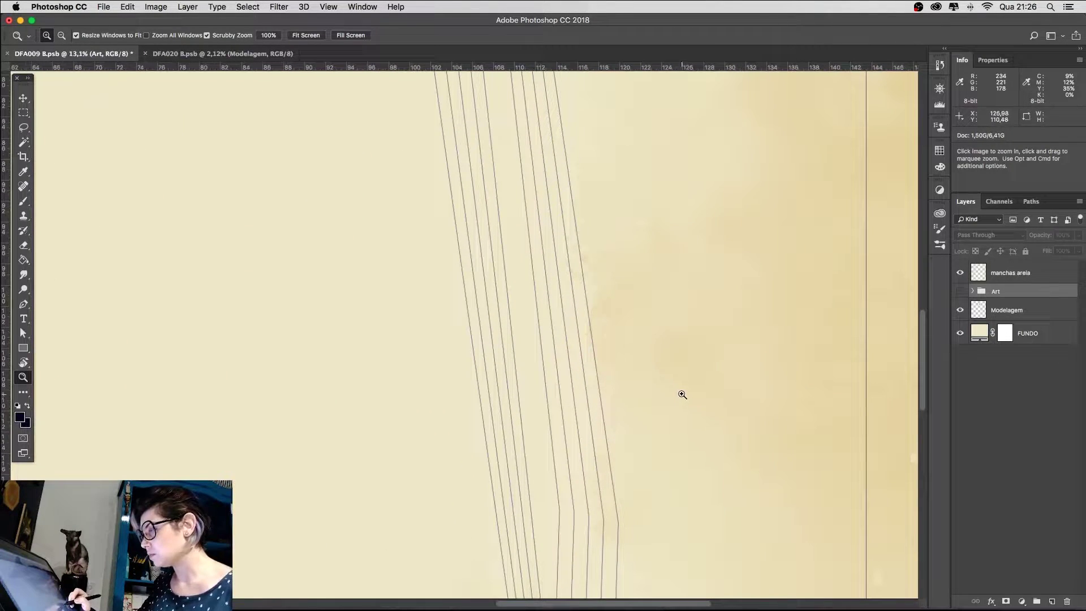
pyautogui.moveTo(681, 394); pyautogui.dragTo(614, 387)
pyautogui.scroll(-2, 637, 405)
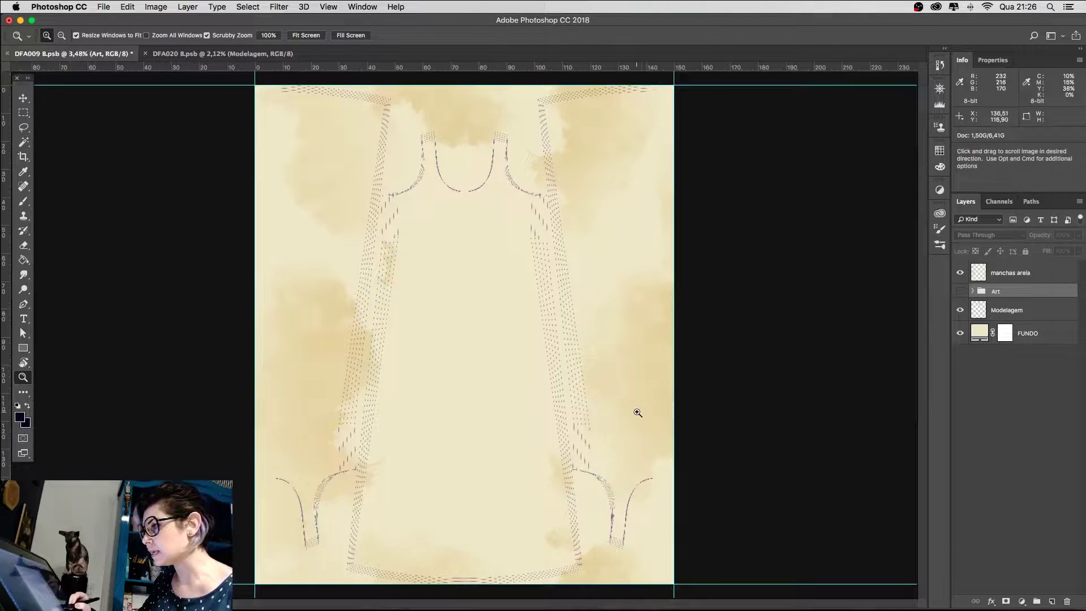
pyautogui.scroll(2, 615, 371)
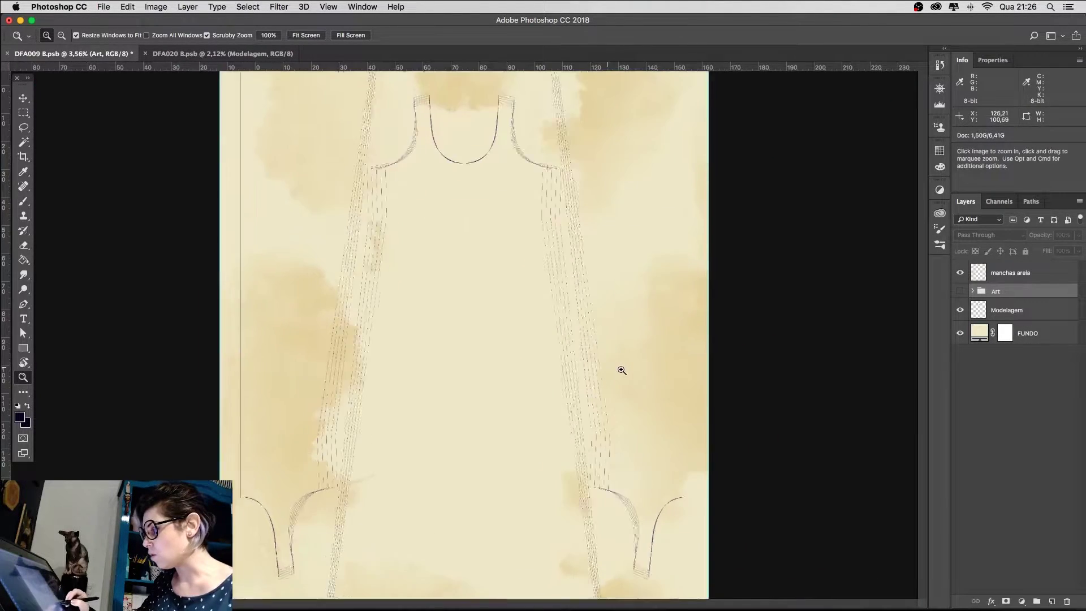
# Step: Show the Art group again and examine how the painted stripes sit on the dress pattern
pyautogui.click(959, 292)
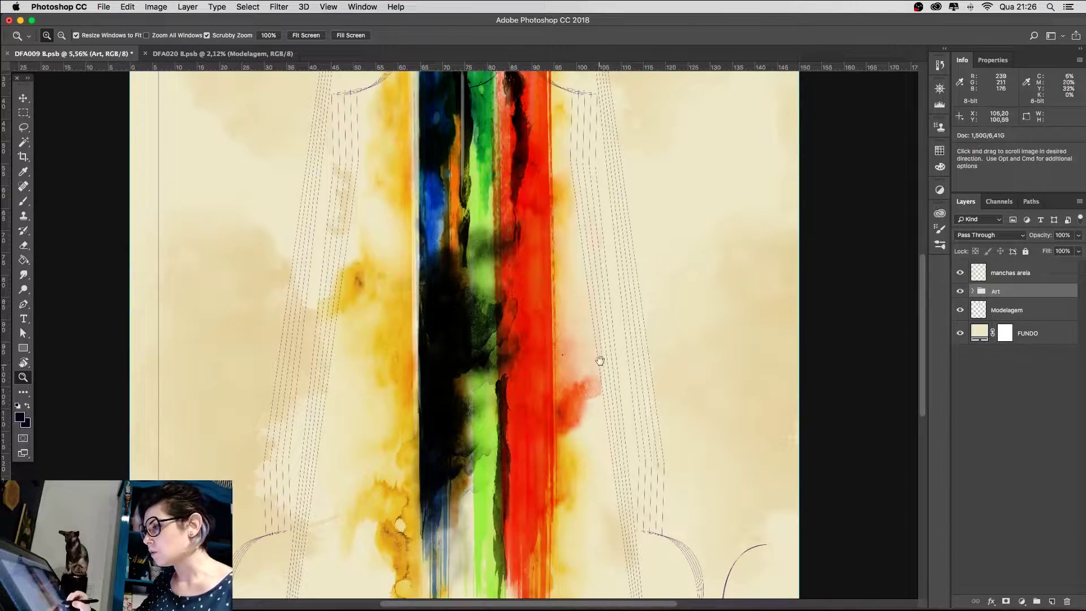
pyautogui.scroll(5, 597, 364)
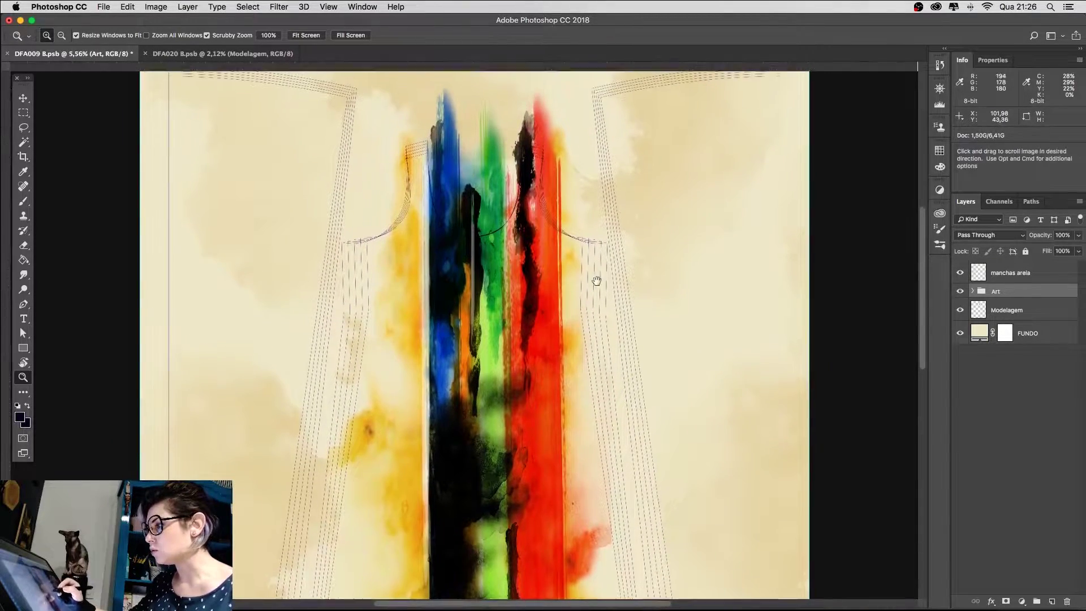
pyautogui.scroll(1, 533, 283)
pyautogui.moveTo(534, 283); pyautogui.dragTo(626, 320)
pyautogui.scroll(2, 607, 308)
pyautogui.scroll(-6, 626, 320)
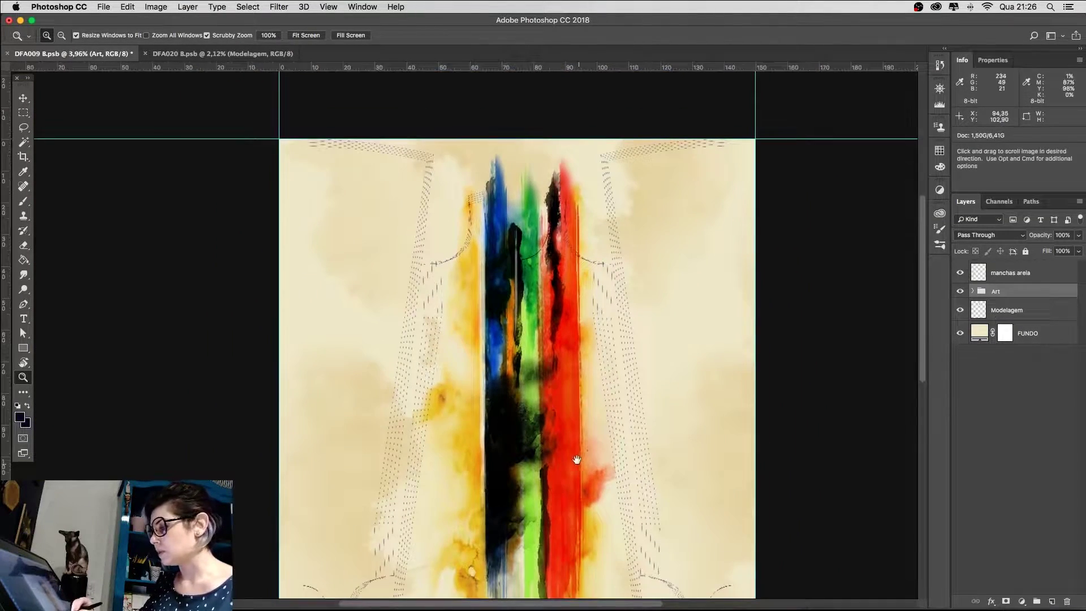
pyautogui.moveTo(576, 459); pyautogui.dragTo(558, 400)
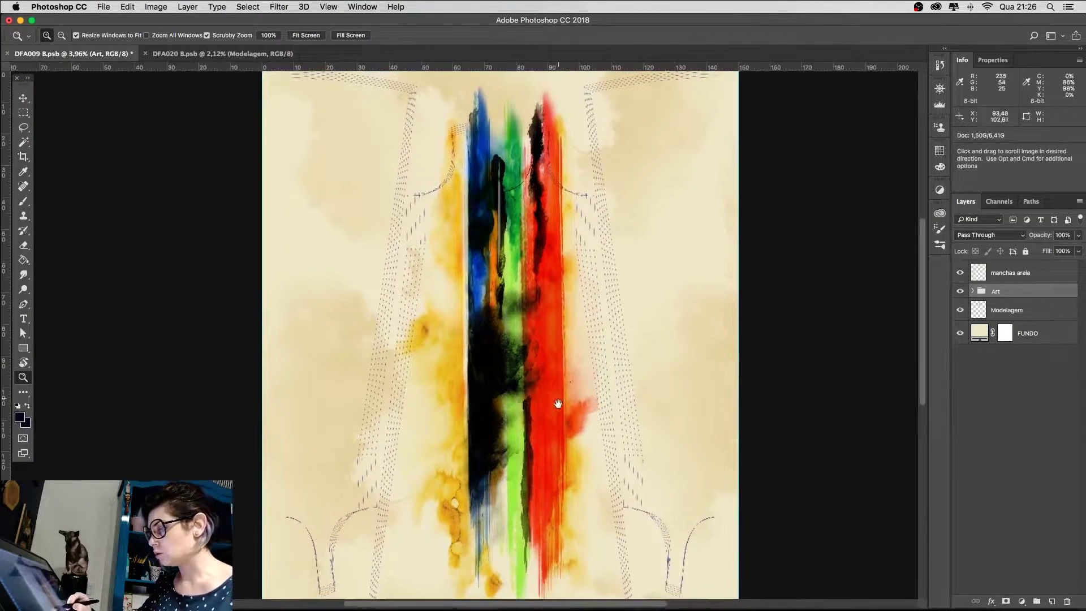
pyautogui.scroll(-2, 591, 365)
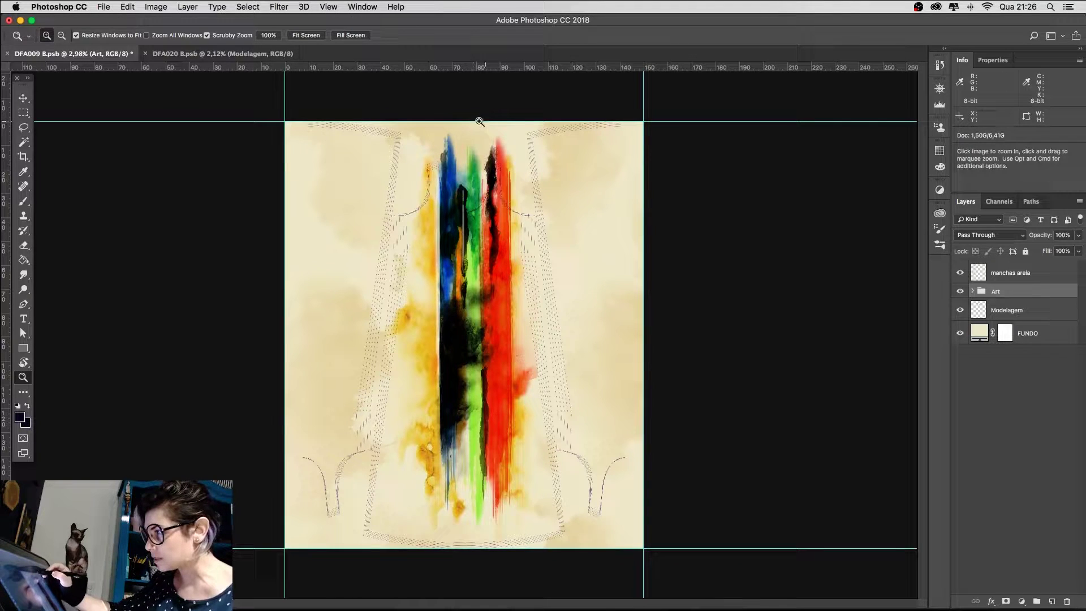
# Step: Select the entire DFA009 B.psb canvas to check its width and height
pyautogui.press('super+a')
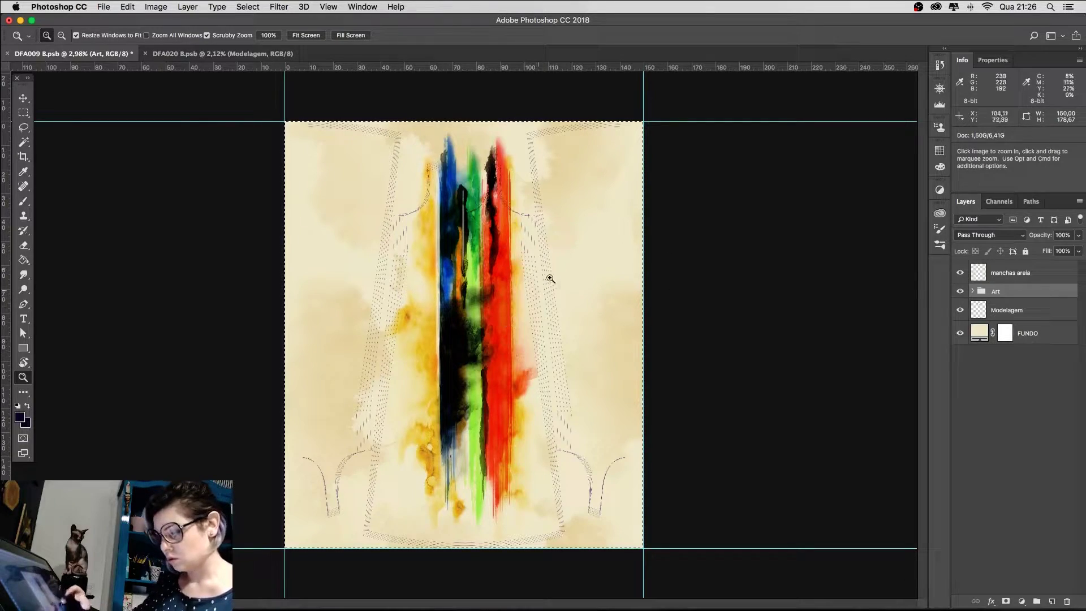
pyautogui.moveTo(563, 292); pyautogui.dragTo(610, 347)
pyautogui.press('super+r')
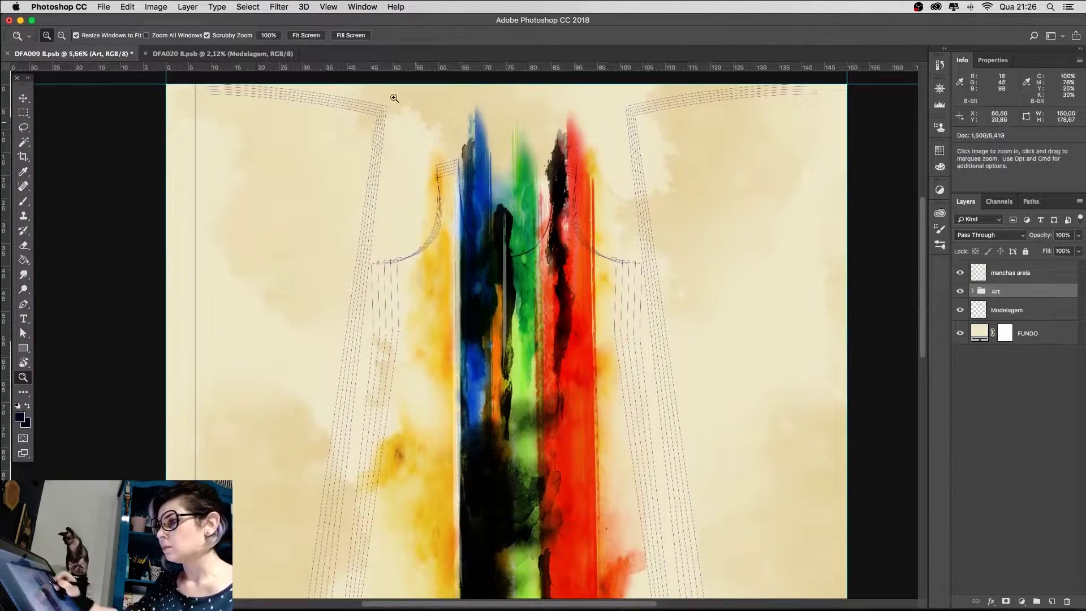
# Step: Inspect the front, back and strip pattern pieces in DFA020 B.psb and hide the Modelagem layer
pyautogui.click(278, 54)
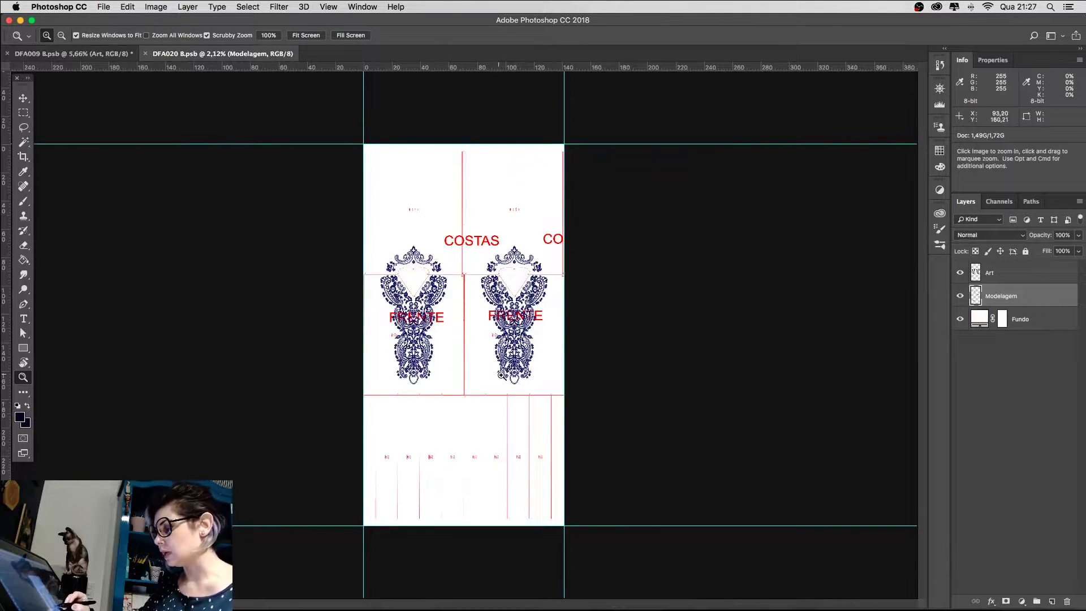
pyautogui.moveTo(501, 375); pyautogui.dragTo(575, 374)
pyautogui.moveTo(552, 327); pyautogui.dragTo(452, 350)
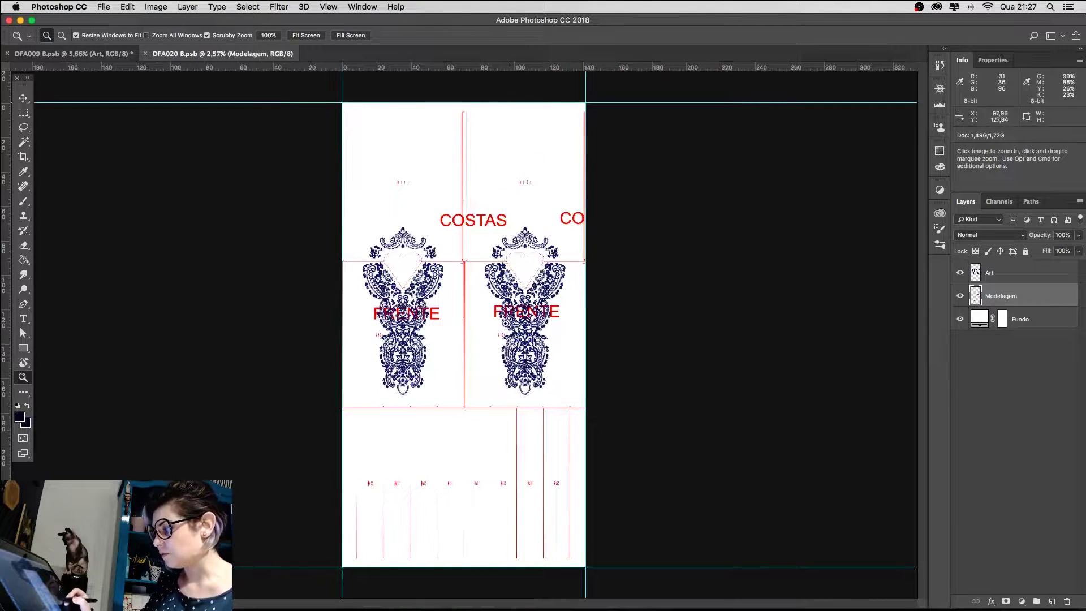
pyautogui.moveTo(498, 561); pyautogui.dragTo(651, 438)
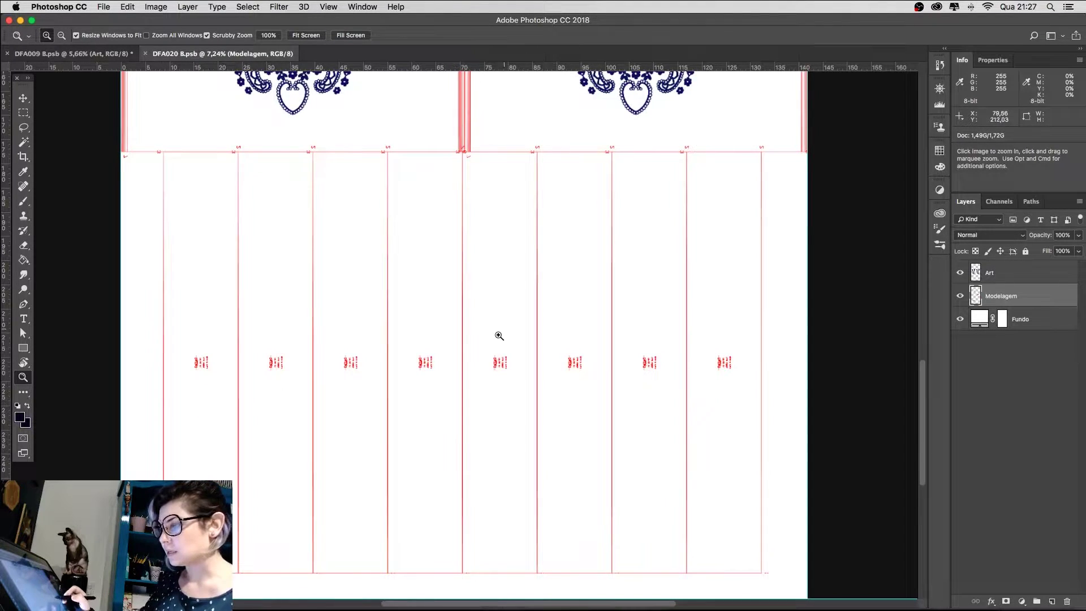
pyautogui.moveTo(506, 326); pyautogui.dragTo(468, 341)
pyautogui.moveTo(566, 419)
pyautogui.mouseDown()
pyautogui.moveTo(557, 416)
pyautogui.moveTo(572, 444)
pyautogui.moveTo(553, 431)
pyautogui.moveTo(566, 421)
pyautogui.mouseUp()
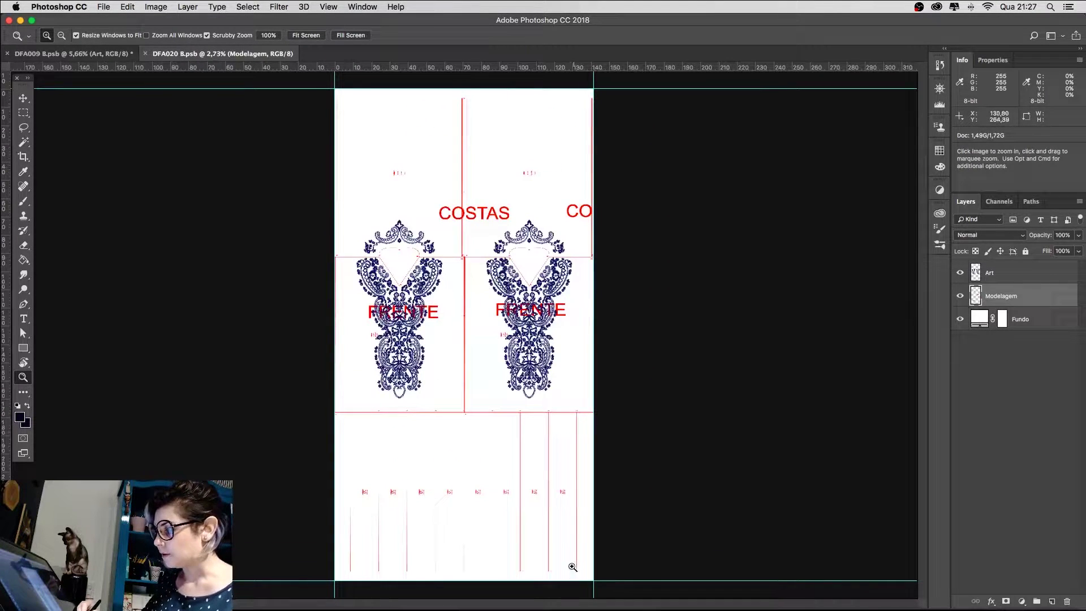
pyautogui.click(959, 296)
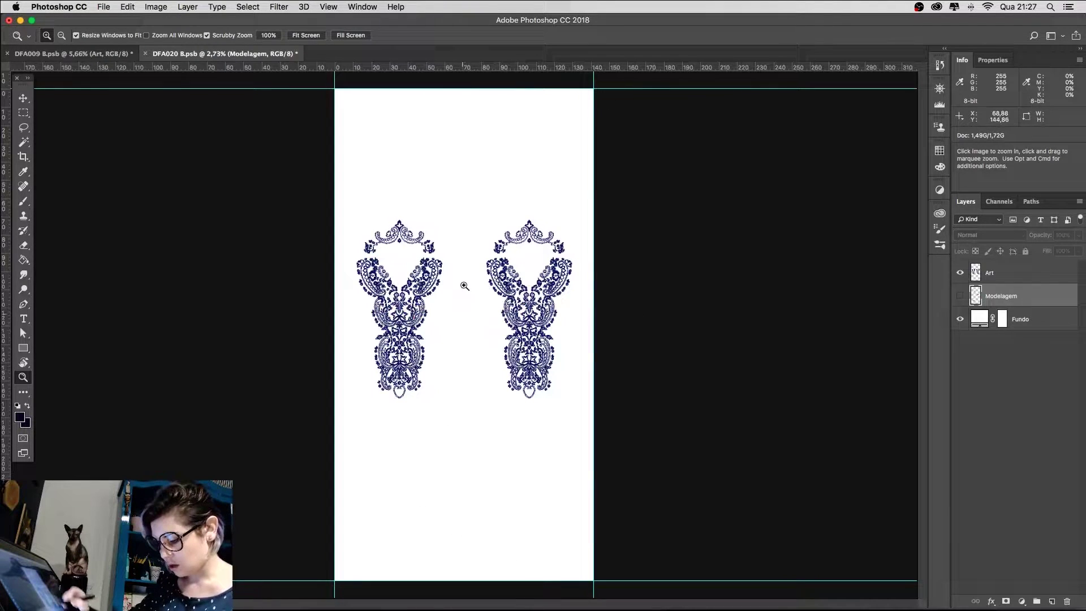
pyautogui.press('v')
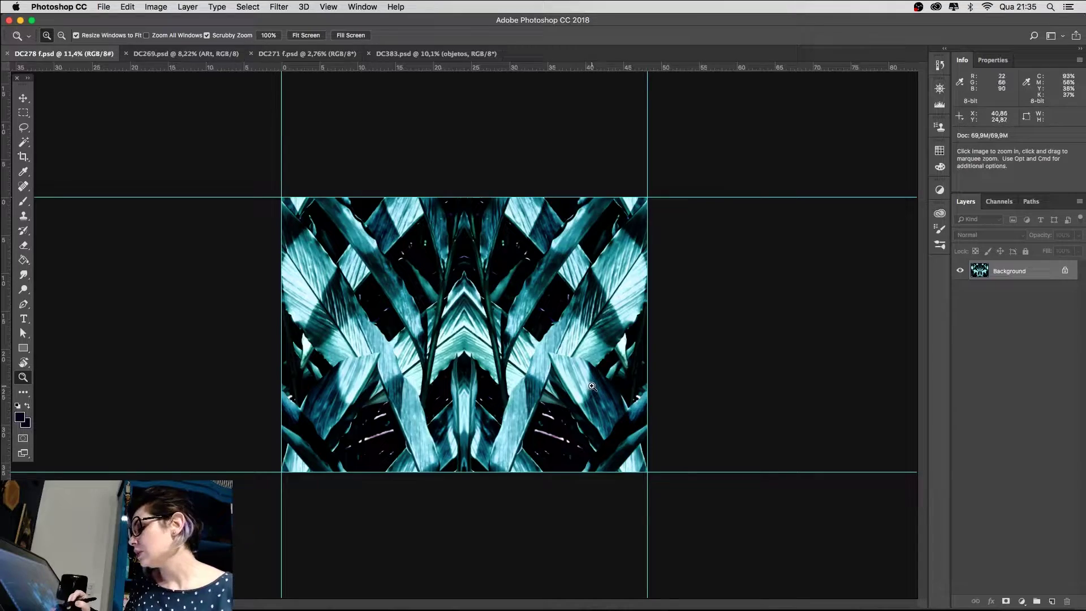
# Step: View the mirrored leaf print in DC278 f.psd and the mirrored floral repeat in DC269.psd
pyautogui.moveTo(581, 365); pyautogui.dragTo(621, 319)
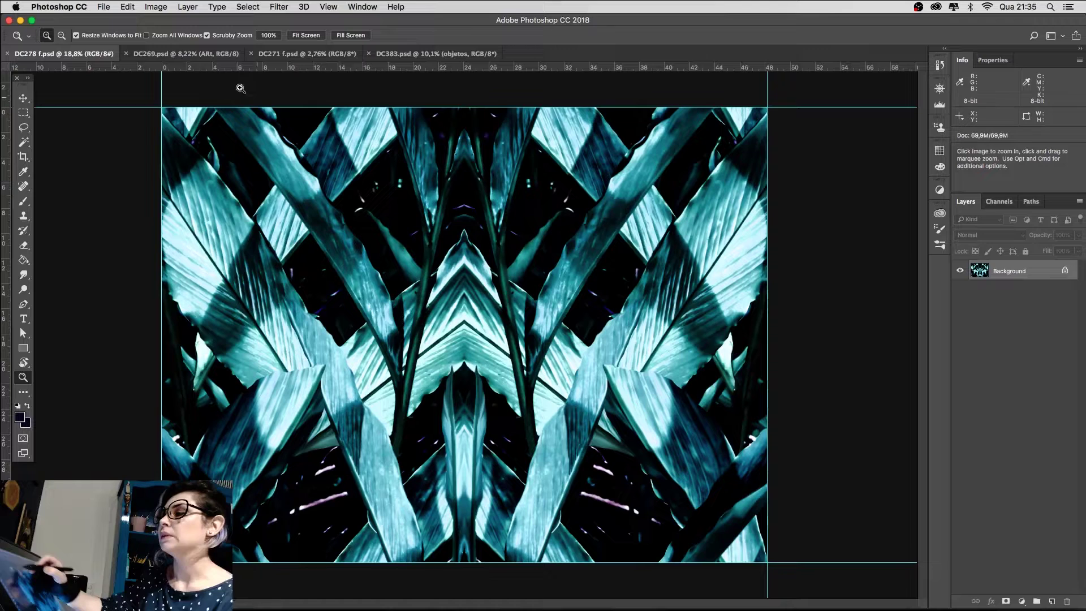
pyautogui.click(219, 50)
pyautogui.moveTo(529, 360); pyautogui.dragTo(523, 331)
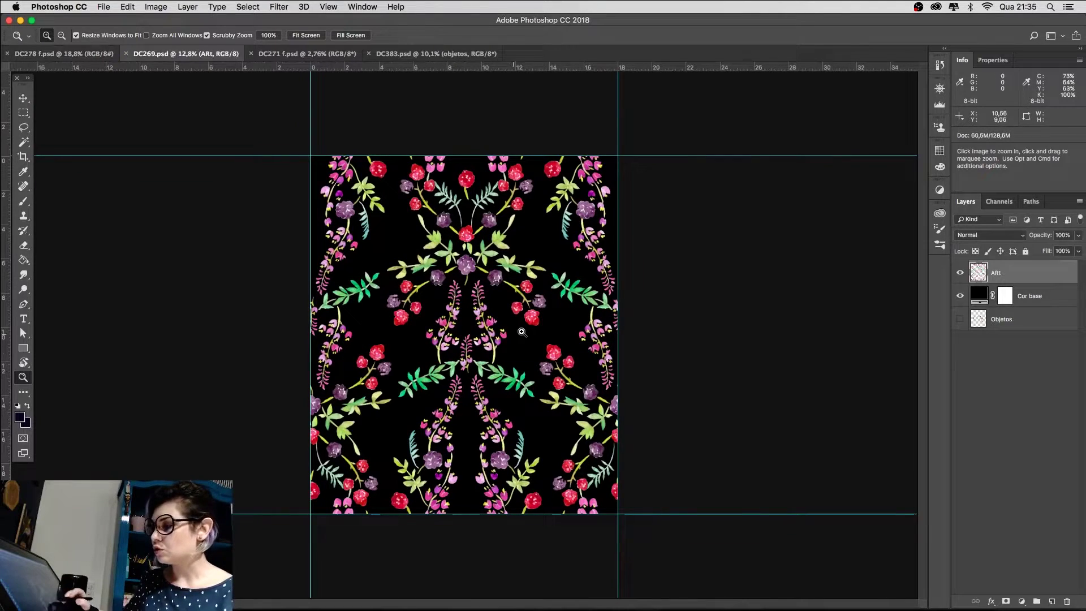
pyautogui.moveTo(560, 364); pyautogui.dragTo(552, 394)
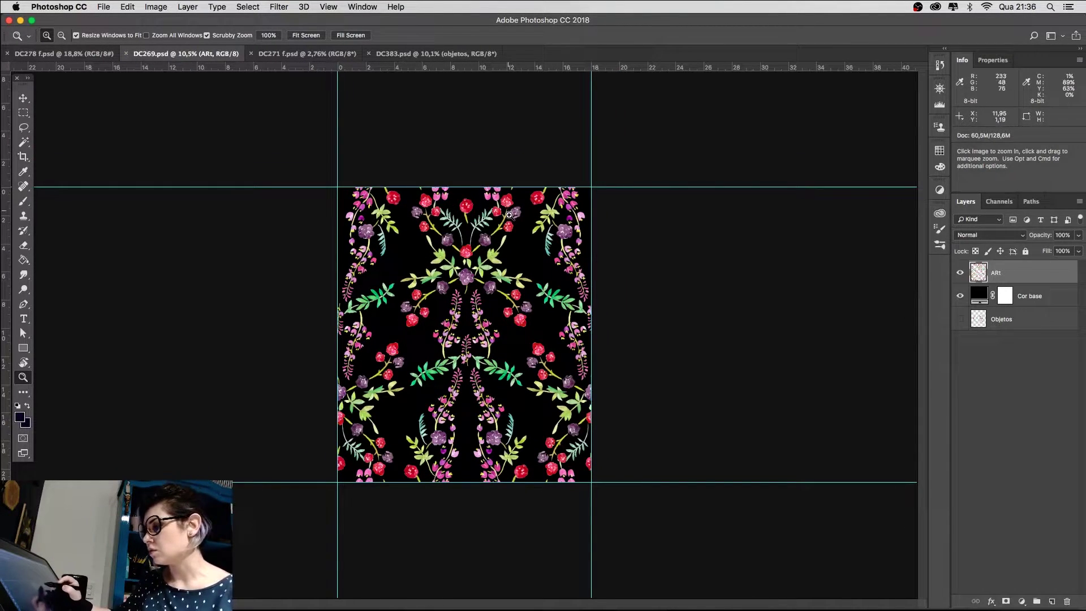
# Step: Extend the DC269.psd canvas with the Crop tool beyond the tile's right and lower edges, to a width of about 38.4
pyautogui.moveTo(605, 305); pyautogui.dragTo(682, 334)
pyautogui.press('c')
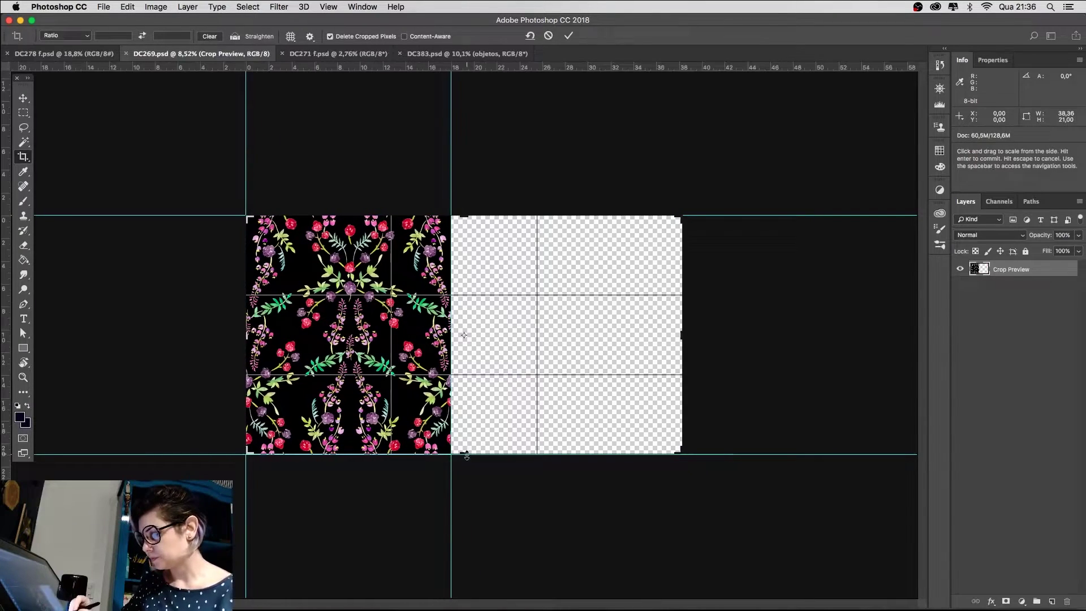
pyautogui.moveTo(466, 455); pyautogui.dragTo(462, 544)
pyautogui.press('Return')
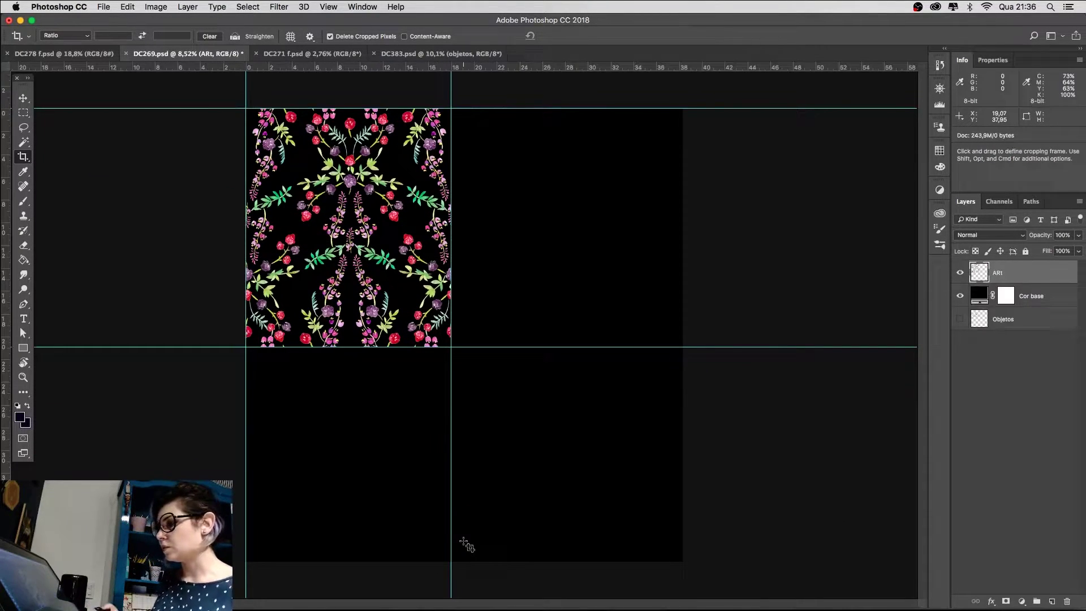
# Step: Duplicate the ARt tile three times and arrange the copies edge to edge in a two-by-two grid to test the repeat
pyautogui.press('v')
pyautogui.moveTo(398, 214); pyautogui.dragTo(558, 421)
pyautogui.moveTo(558, 421); pyautogui.dragTo(351, 425)
pyautogui.press('super+j')
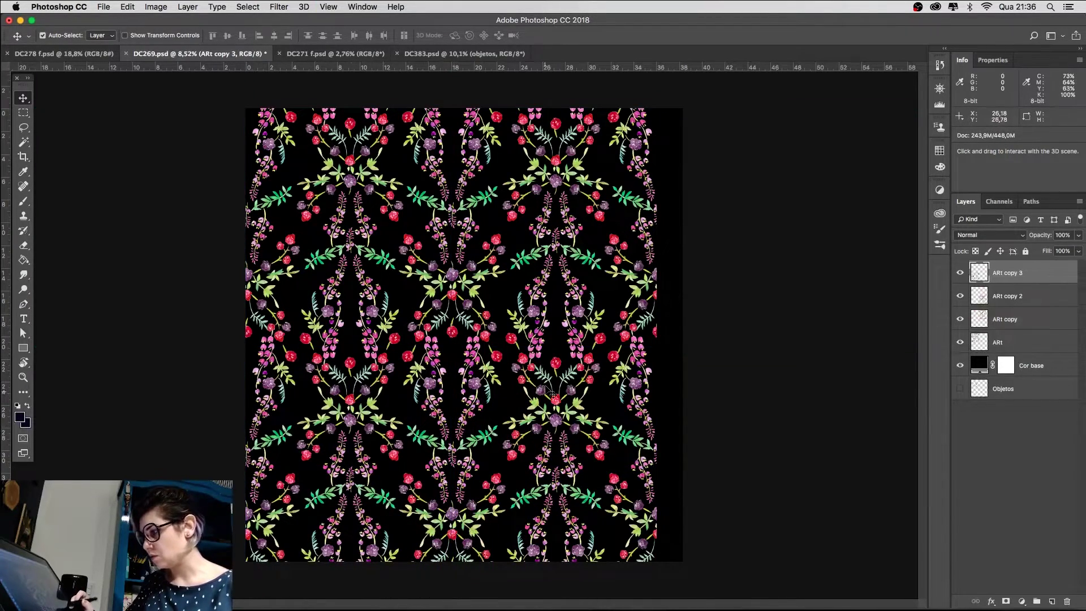
pyautogui.press('z')
pyautogui.moveTo(557, 398); pyautogui.dragTo(547, 403)
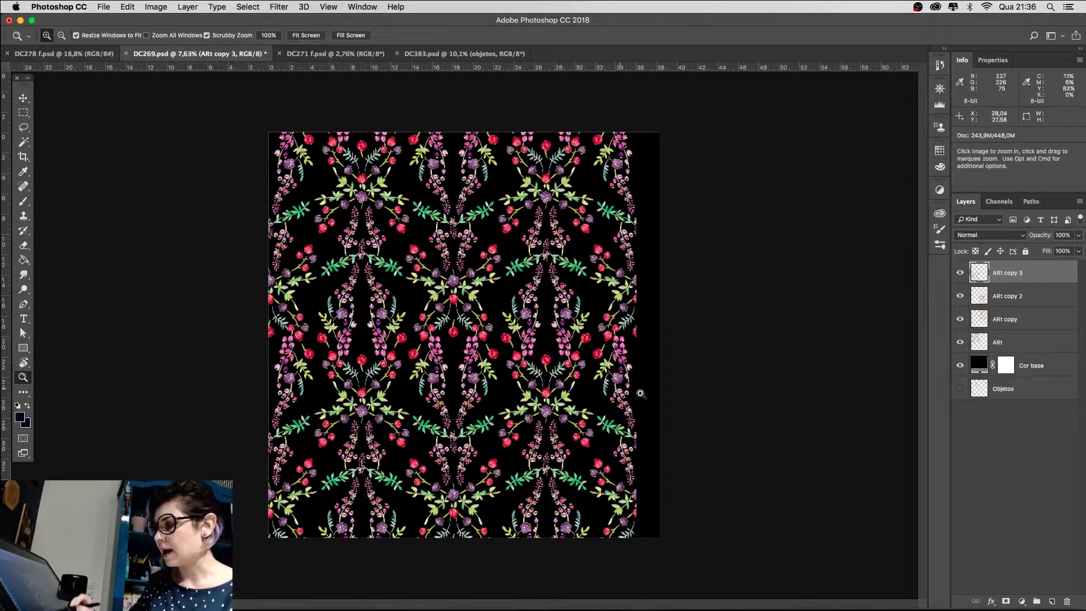
# Step: View the mirrored floral prints in DC271 f.psd and DC383.psd
pyautogui.click(325, 52)
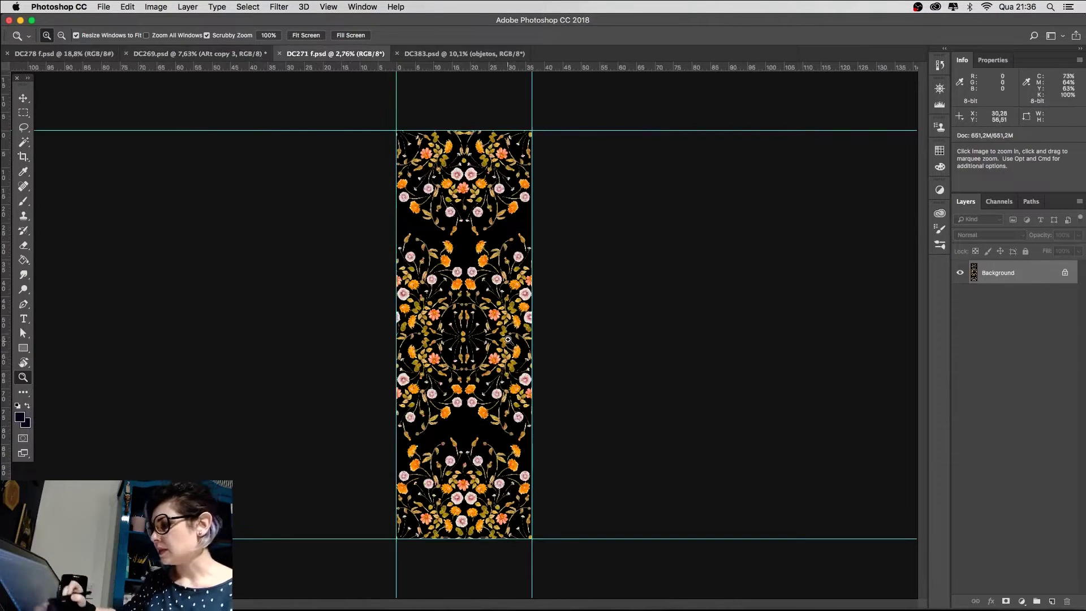
pyautogui.moveTo(507, 339); pyautogui.dragTo(521, 378)
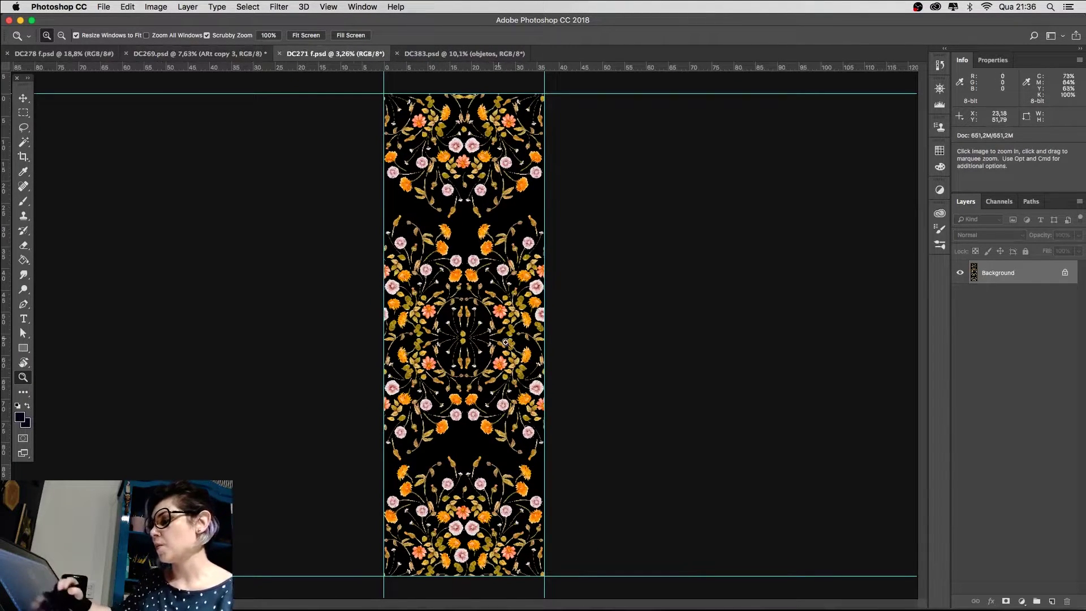
pyautogui.click(438, 54)
pyautogui.scroll(2, 553, 343)
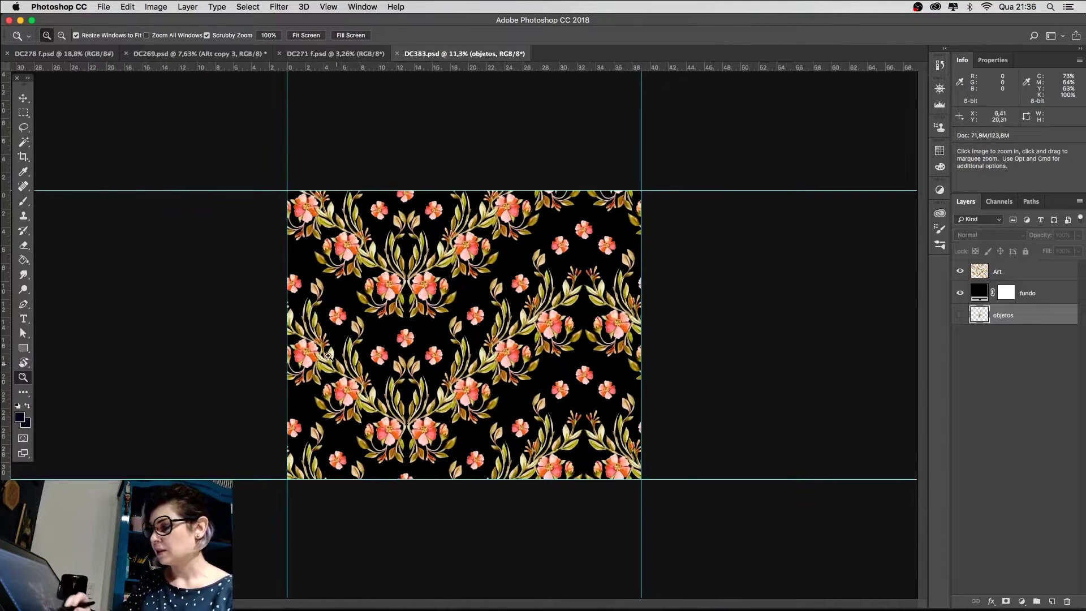
# Step: Extend the DC383.psd canvas with the Crop tool beyond the tile's right and lower edges, to about 92 by 77 cm
pyautogui.scroll(-10, 573, 390)
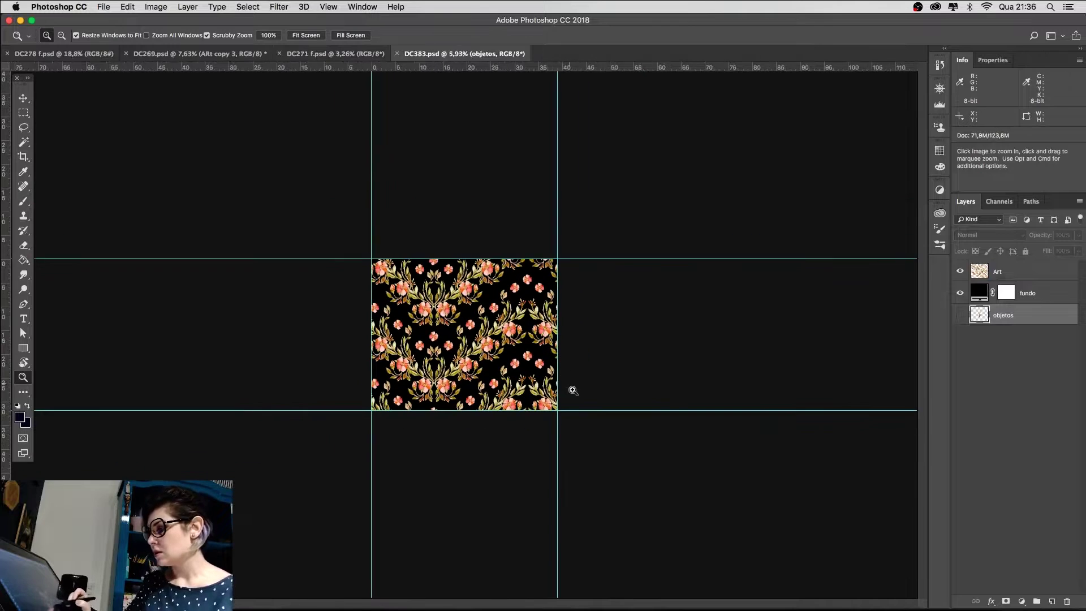
pyautogui.press('c')
pyautogui.moveTo(558, 412); pyautogui.dragTo(684, 513)
pyautogui.press('Return')
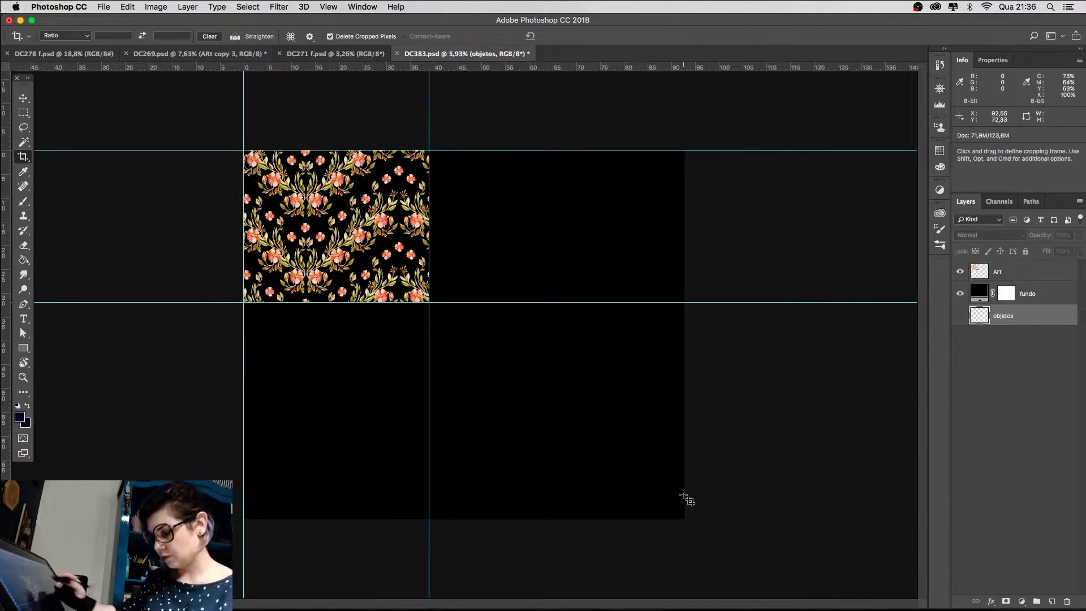
# Step: Select the floral tile on the Art layer and duplicate it edge to edge within that layer, forming a two-by-two grid
pyautogui.press('m')
pyautogui.moveTo(467, 322); pyautogui.dragTo(243, 150)
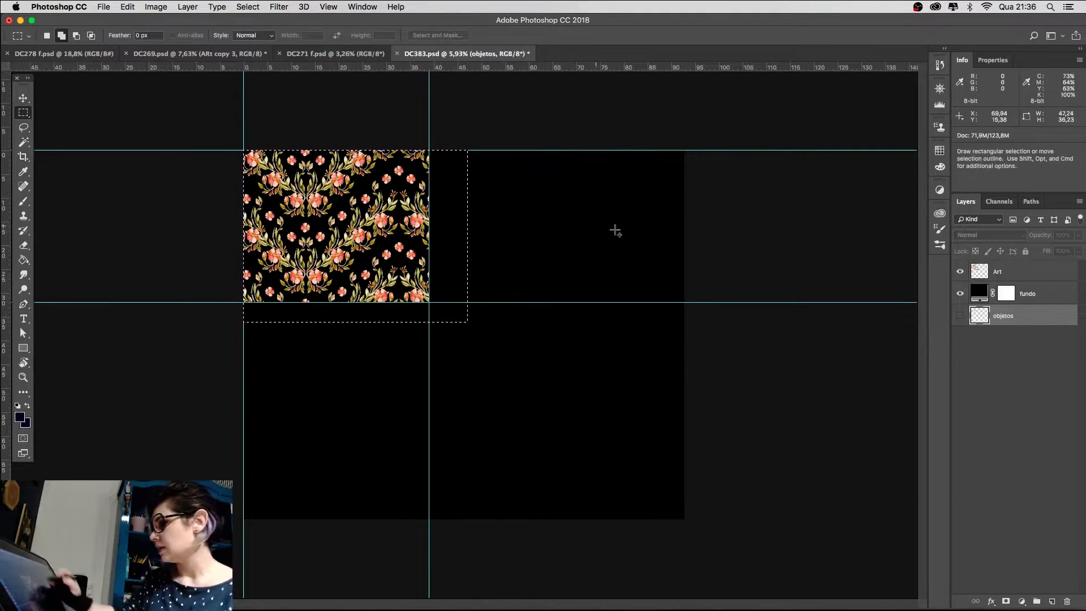
pyautogui.press('v')
pyautogui.click(430, 274)
pyautogui.moveTo(381, 226); pyautogui.dragTo(575, 214)
pyautogui.moveTo(516, 174); pyautogui.dragTo(329, 351)
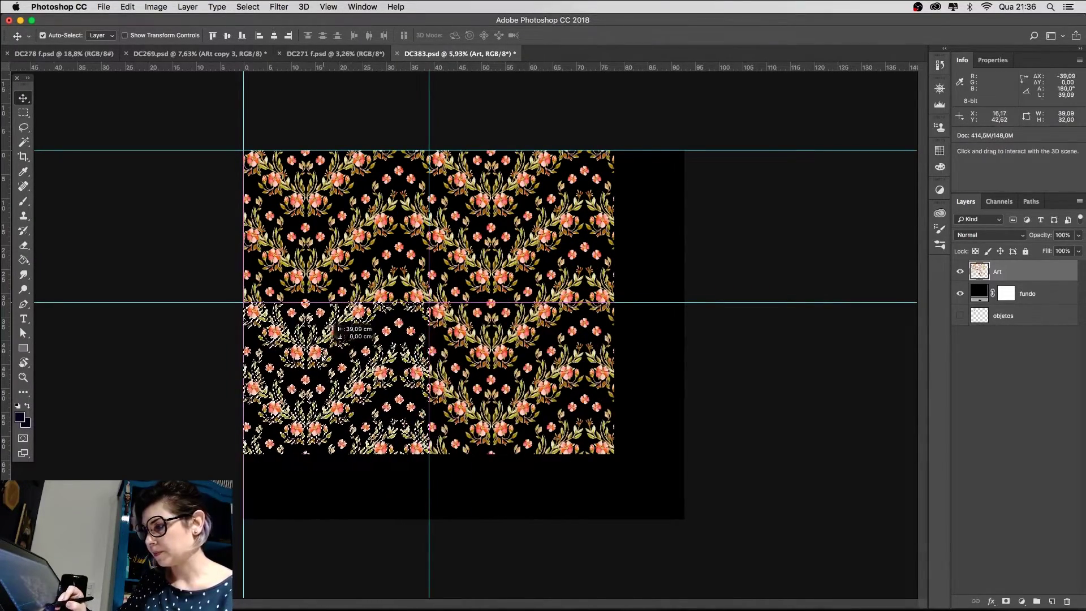
# Step: Hide the guides and examine the joins and overall flow of the repeated mirrored floral print
pyautogui.press('z')
pyautogui.press('super+0')
pyautogui.press('super+semicolon')
pyautogui.moveTo(504, 338); pyautogui.dragTo(580, 387)
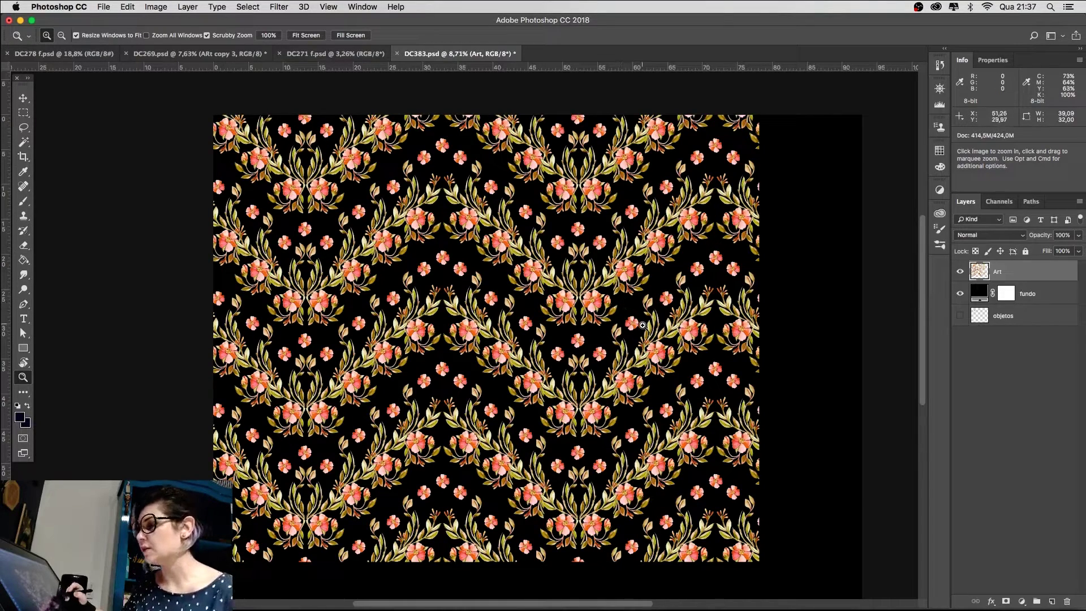
pyautogui.moveTo(642, 325); pyautogui.dragTo(609, 327)
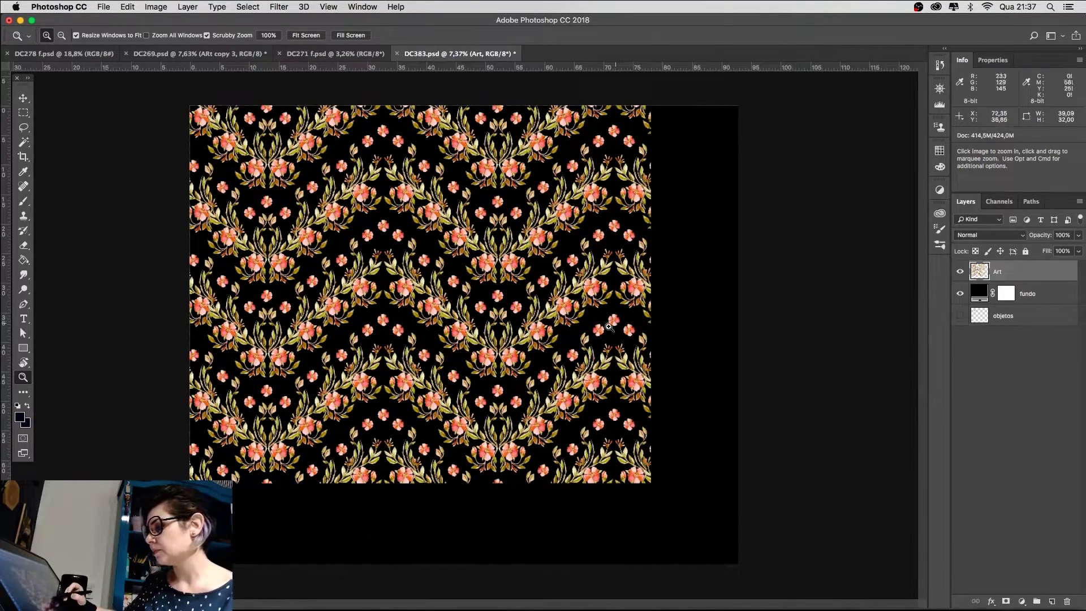